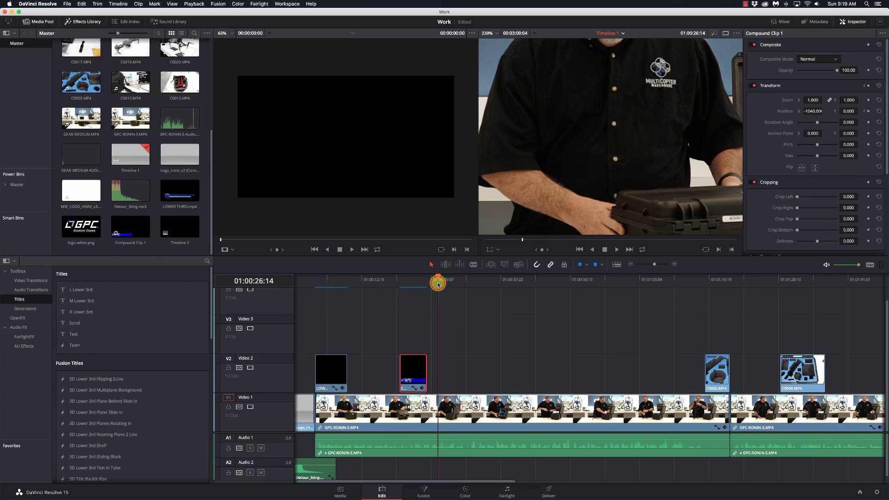
Fit the timeline viewer, scrub through the Ronin-S lower third, and park just past it
left_click(400, 281)
left_click_drag(406, 282, 410, 282)
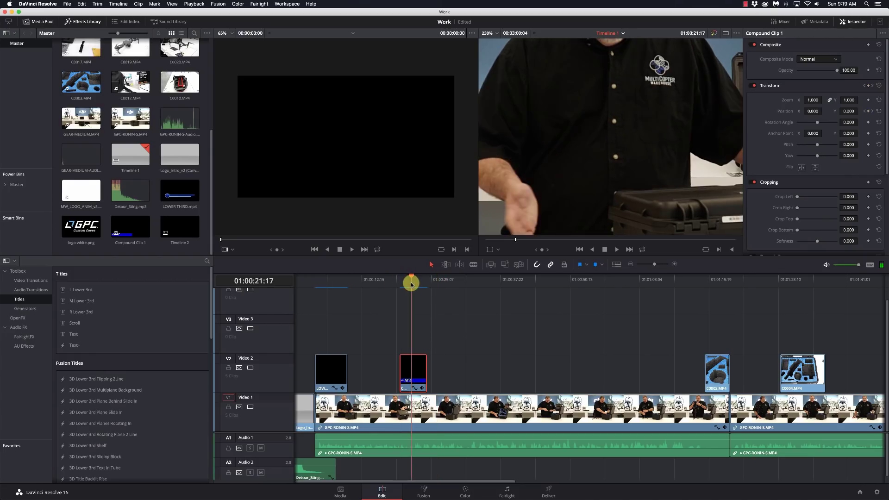
left_click(489, 34)
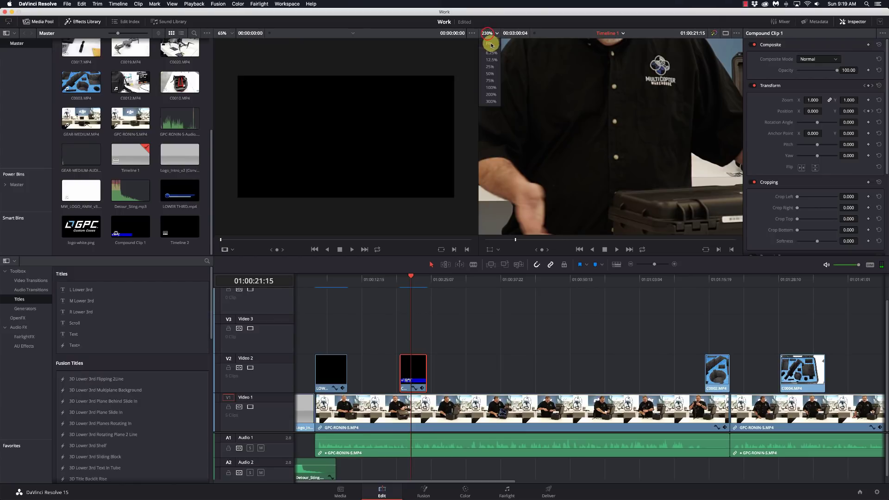
left_click(492, 45)
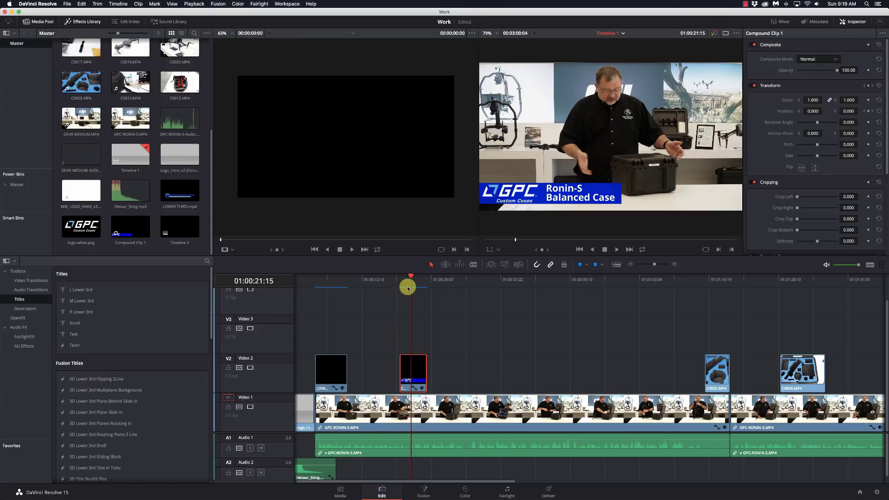
left_click_drag(406, 288, 414, 287)
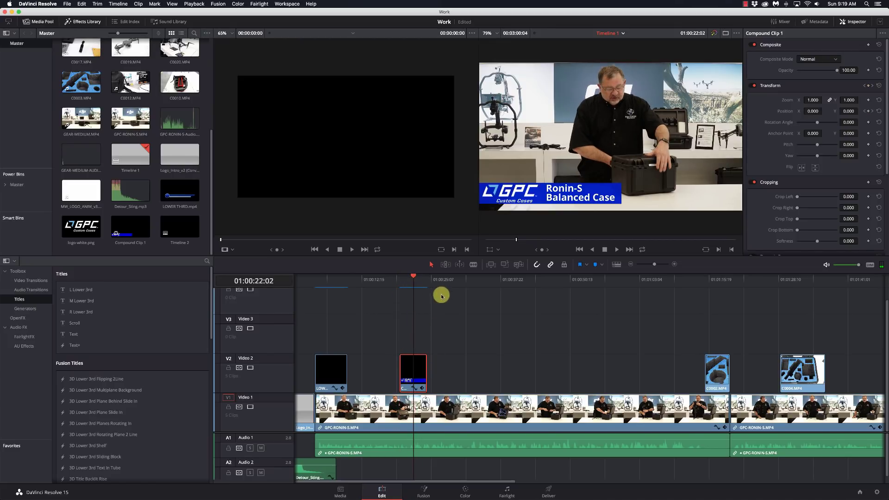
left_click(442, 279)
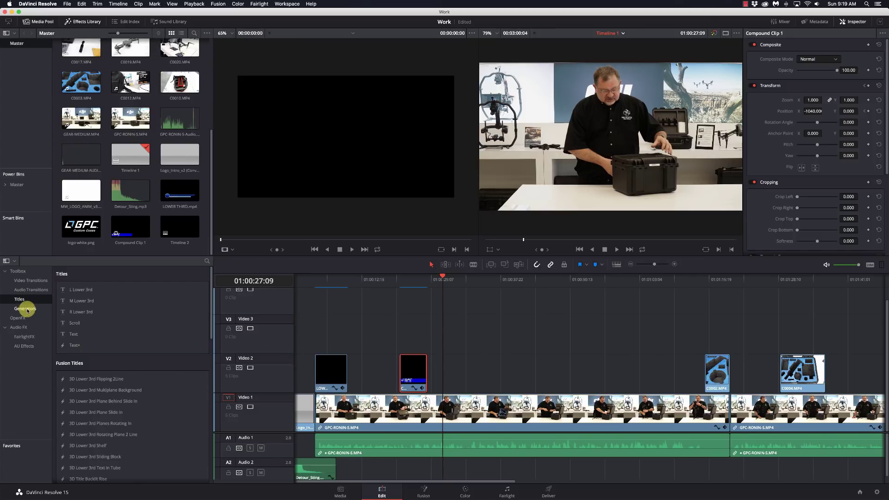
Add a Solid Color generator on Video 2 at the playhead and select it
left_click(26, 308)
left_click(96, 367)
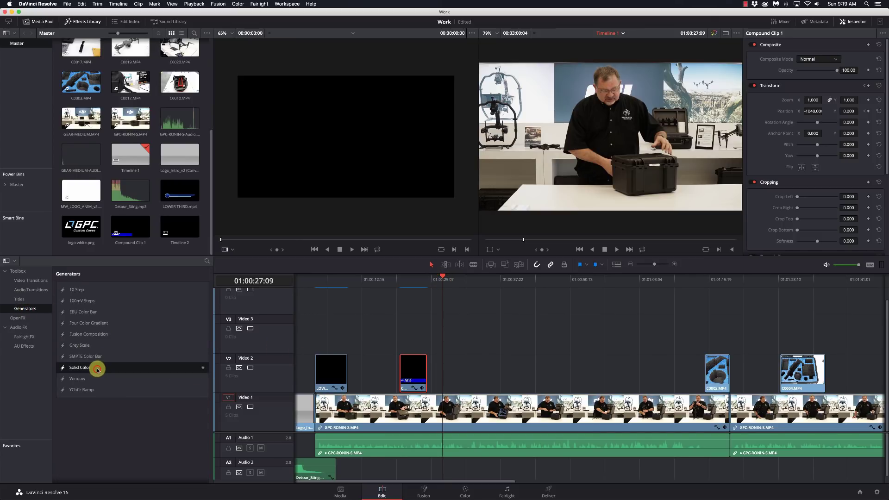
left_click_drag(80, 368, 467, 370)
left_click(461, 280)
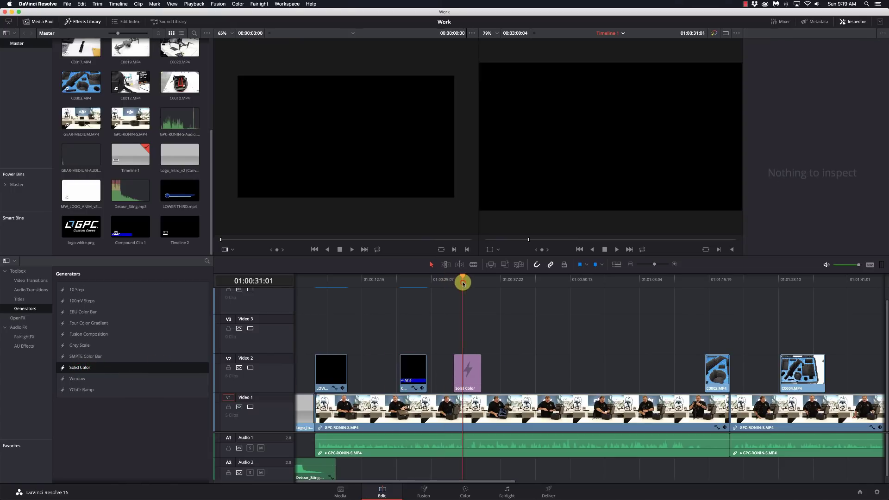
left_click(459, 372)
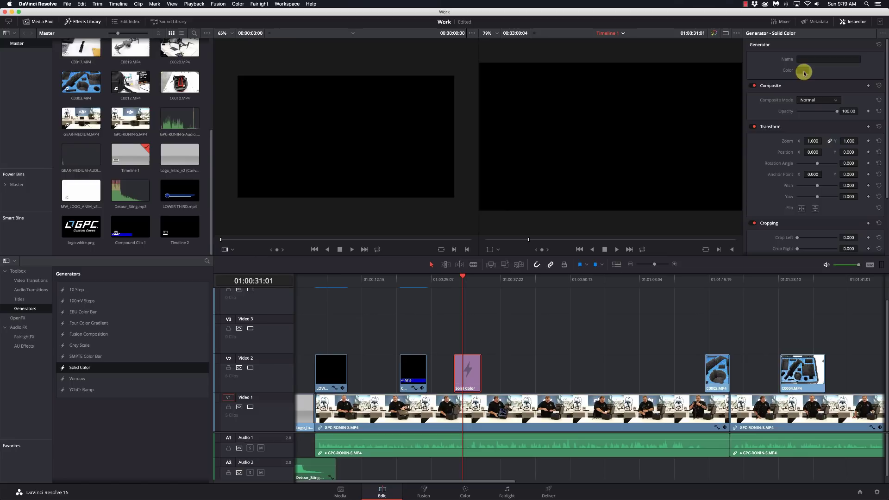
Set the solid's colour to a light periwinkle blue
left_click(803, 70)
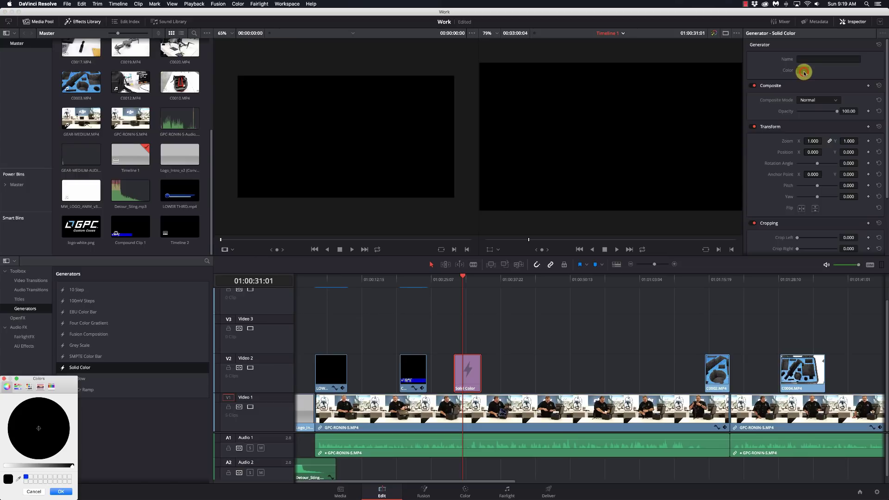
left_click(25, 477)
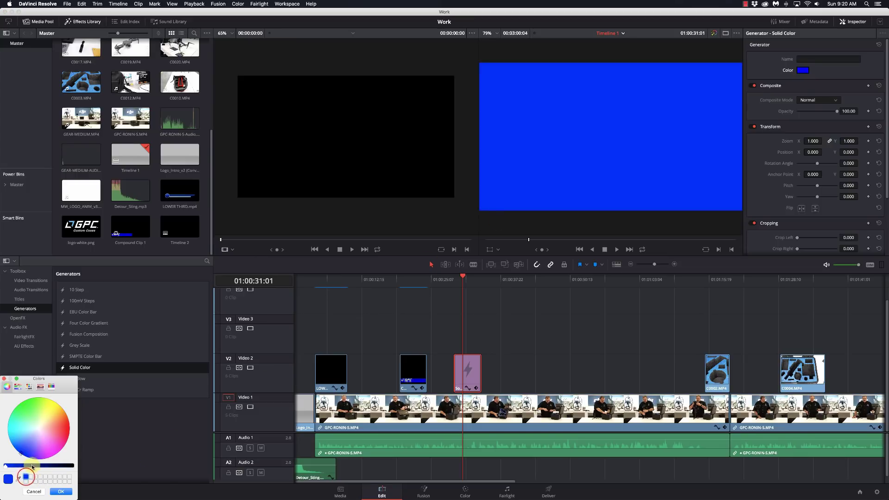
left_click_drag(33, 441, 24, 447)
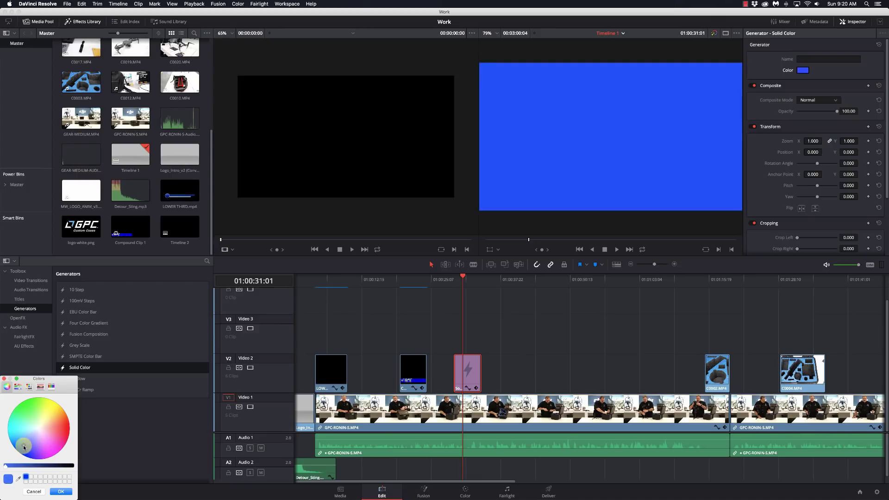
left_click(62, 491)
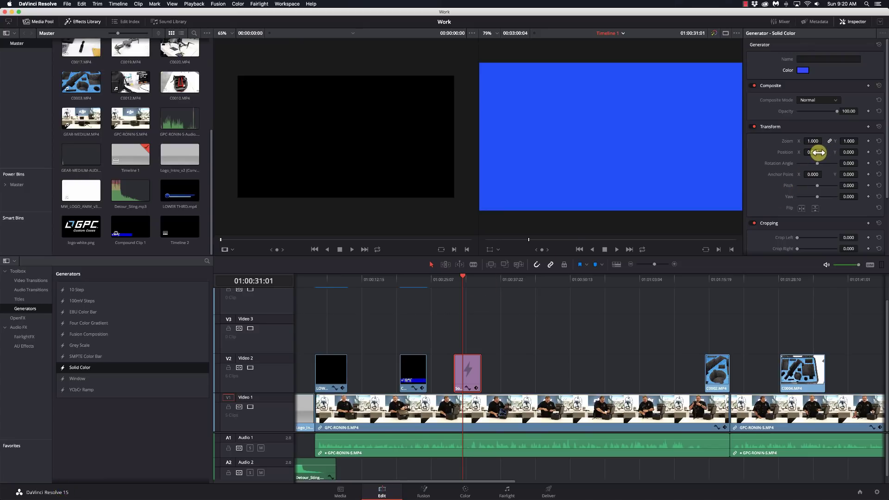
Scale the blue solid to zoom 0.510 × 0.180 and position it at X -472, Y -376
left_click_drag(814, 141, 793, 148)
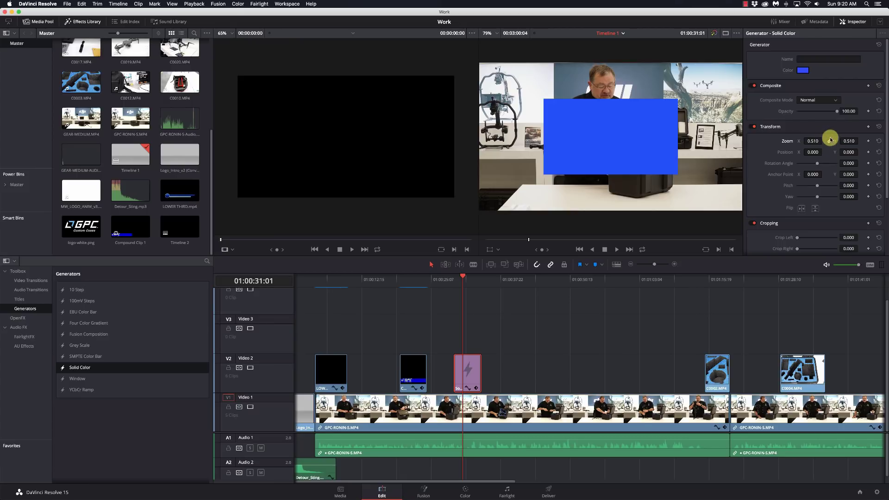
left_click_drag(850, 141, 838, 143)
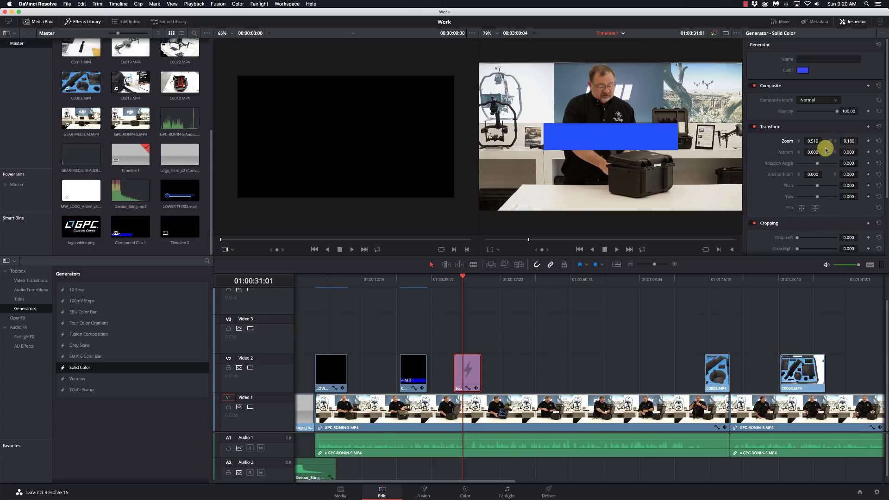
left_click_drag(815, 152, 630, 151)
mouse_move(834, 151)
left_mouse_down()
mouse_move(850, 152)
mouse_move(841, 153)
left_mouse_up()
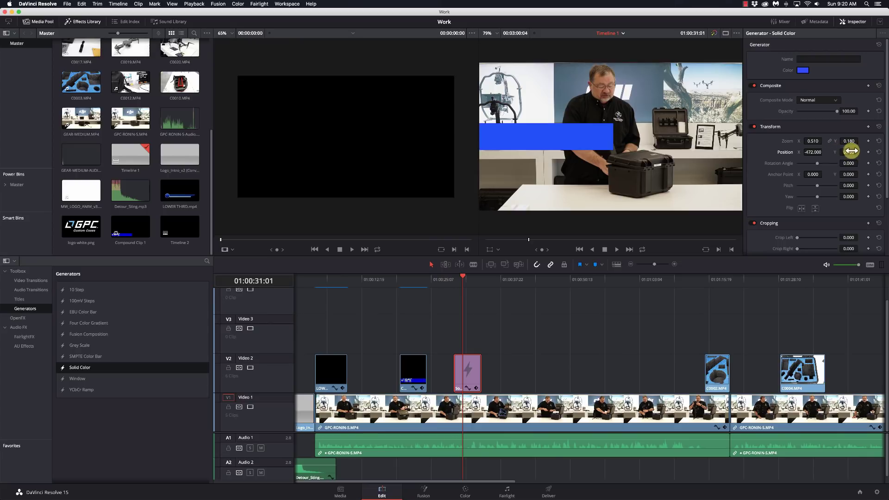
left_click_drag(850, 152, 717, 166)
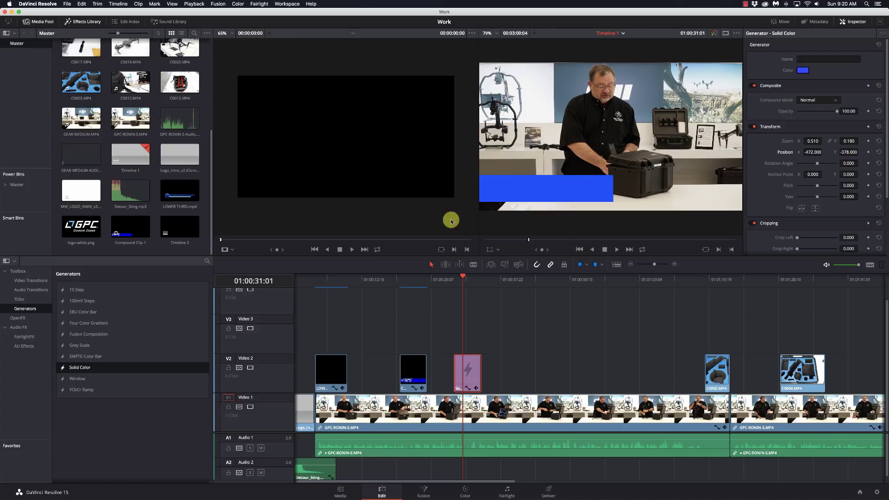
Place logo-white.png on Video 3, zoom it to 0.230 and position it at -748, -383
left_click(79, 234)
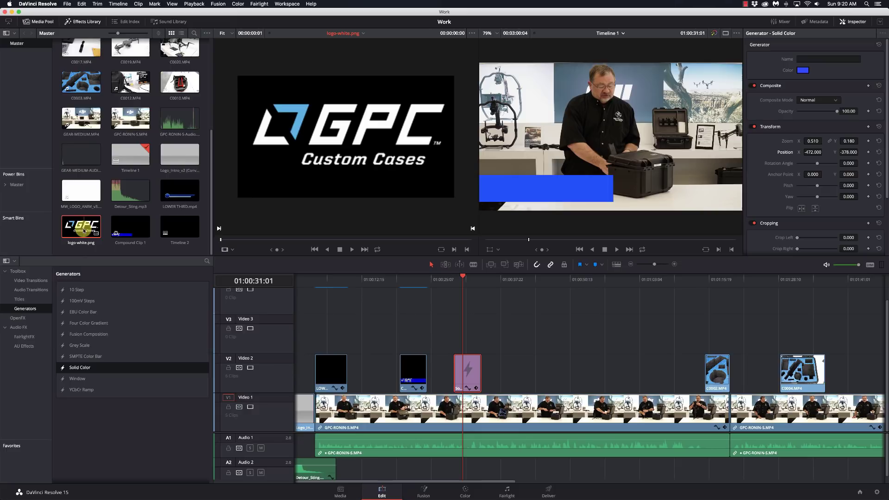
left_click_drag(83, 230, 457, 341)
left_click(468, 282)
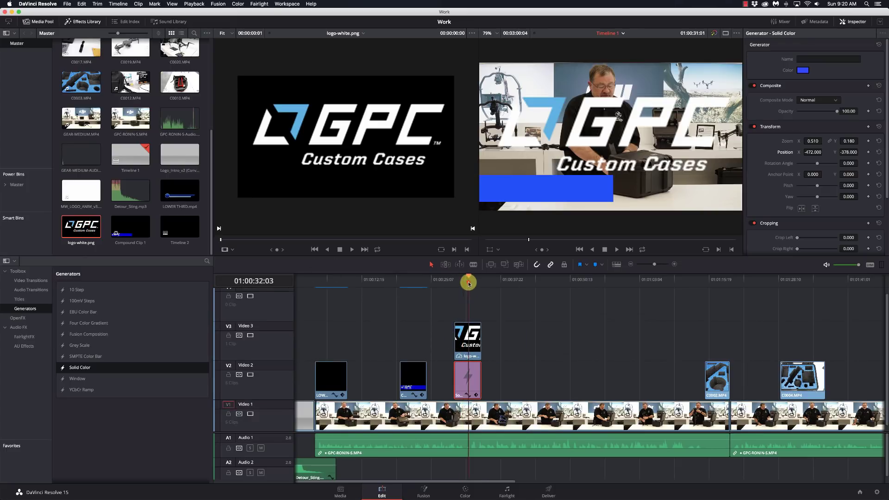
left_click(470, 347)
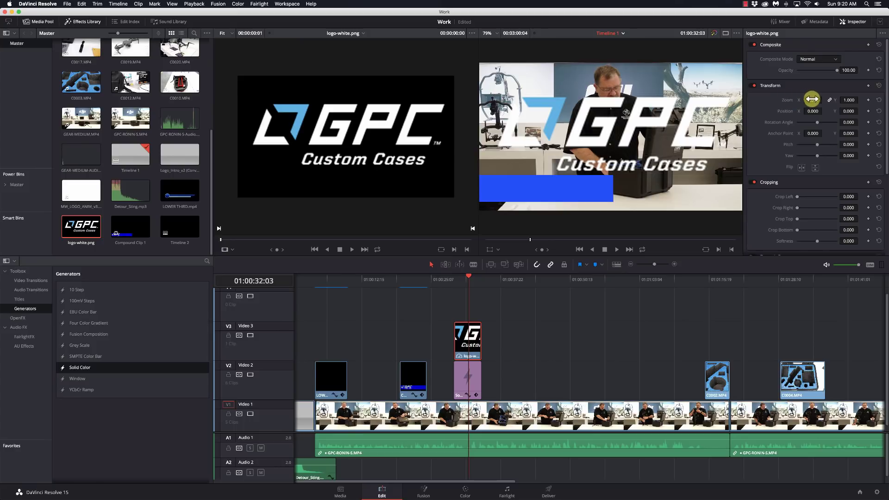
left_click_drag(811, 100, 545, 121)
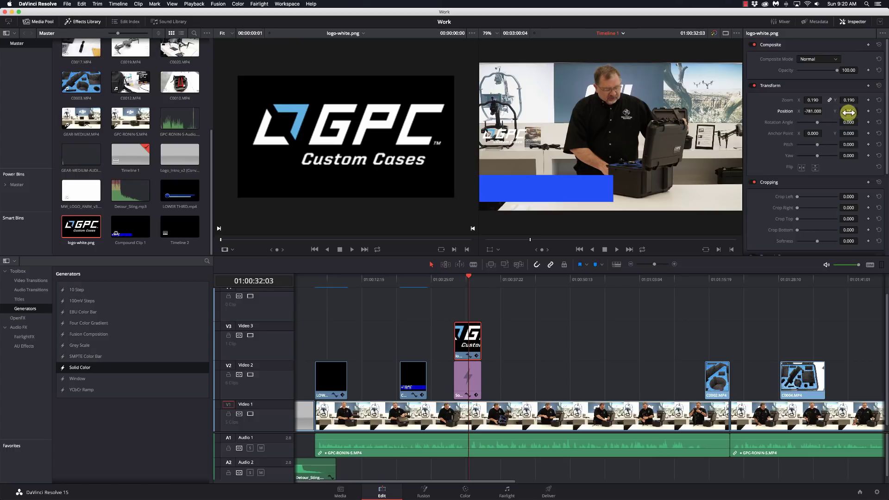
left_click_drag(849, 111, 824, 112)
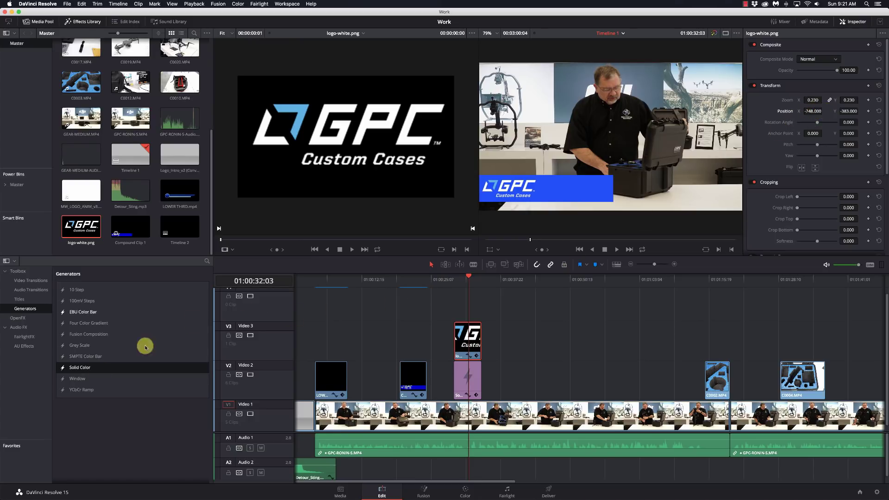
Add a plain Text title on the track above the logo and select it
left_click(19, 300)
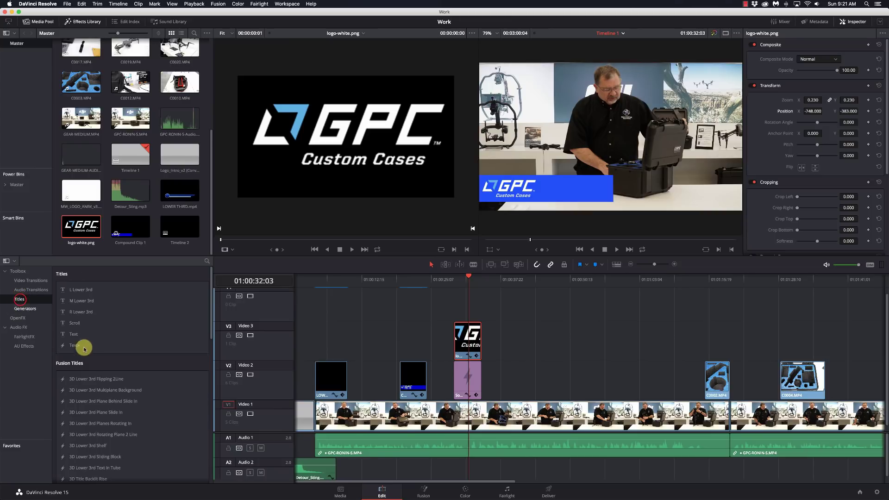
left_click(77, 336)
left_click_drag(73, 335, 469, 298)
left_click(463, 280)
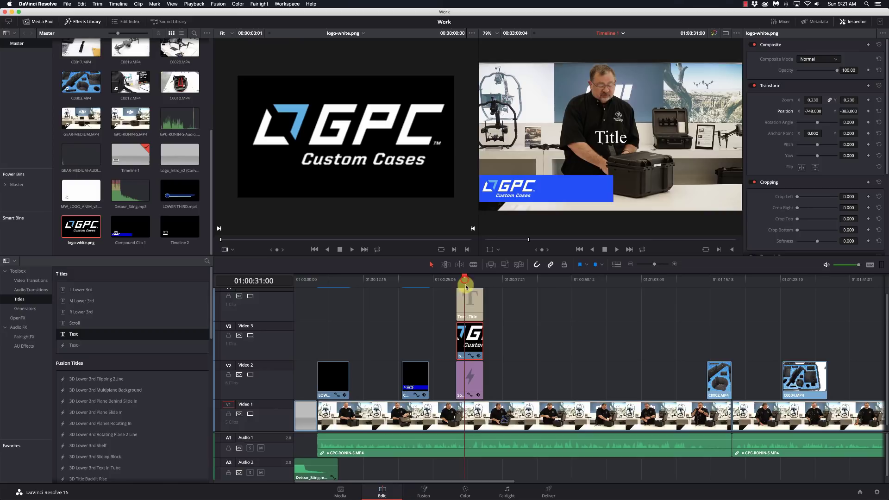
left_click(470, 299)
Replace the title text with 'GPC DJI-Ronins-S' and 'Balanced Travel Case' on two lines
left_click(798, 78)
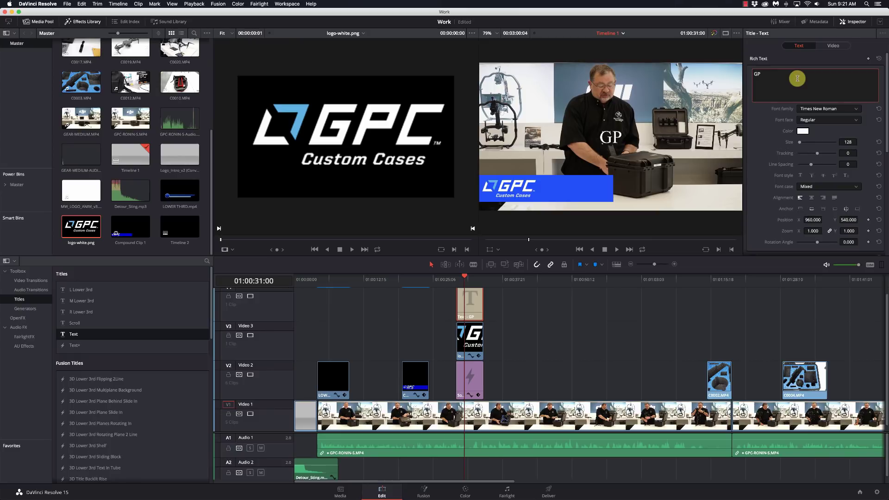
type("GPC DJI-")
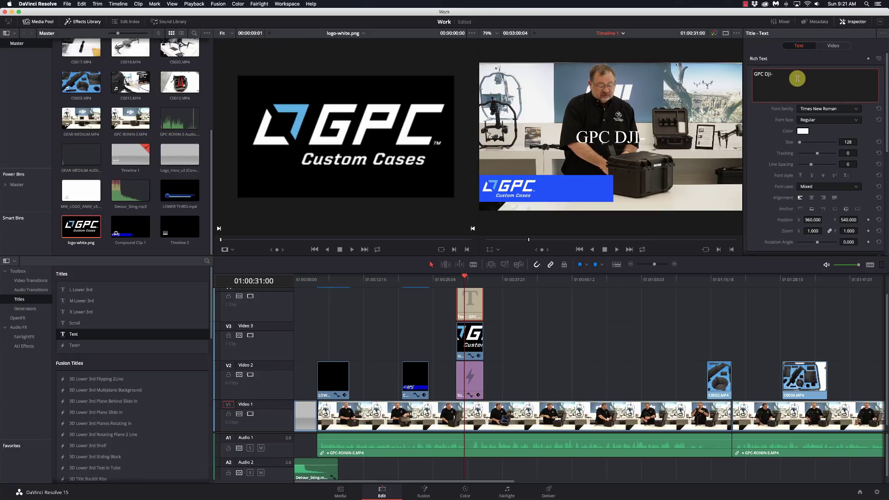
type("Ronins-S")
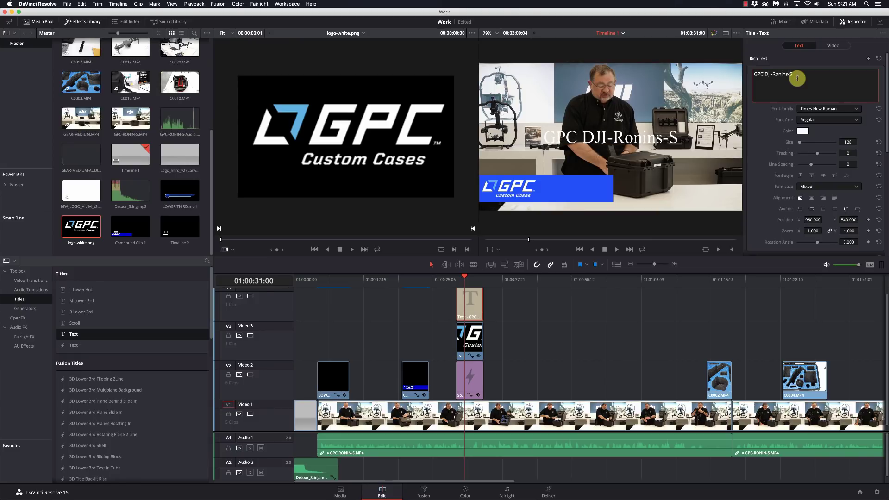
key("Return")
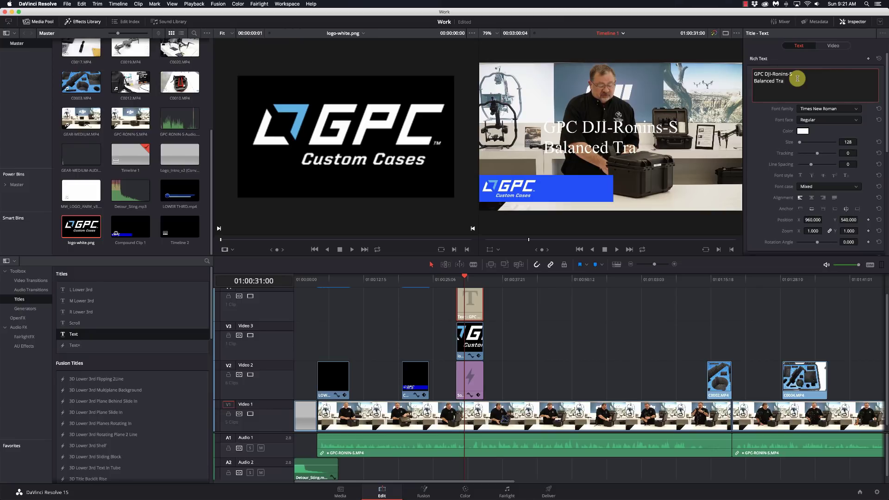
type("Balanced Travel Case")
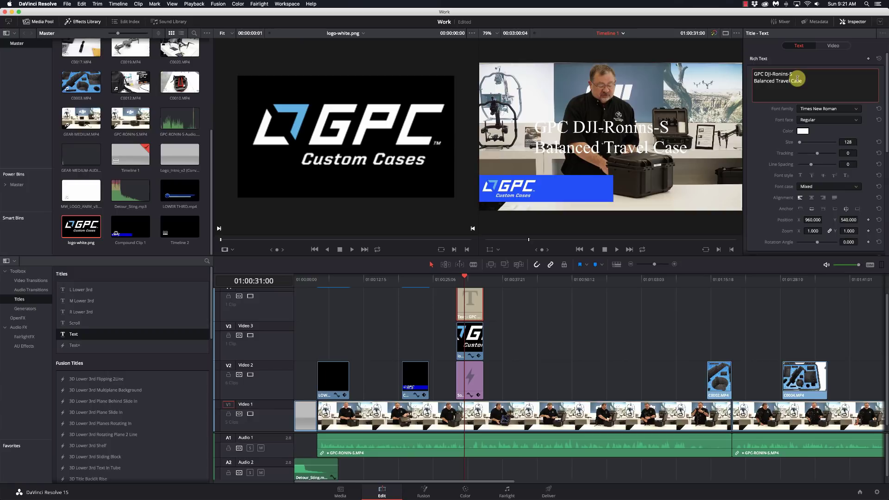
Set the title font to Open Sans Bold
left_click(839, 109)
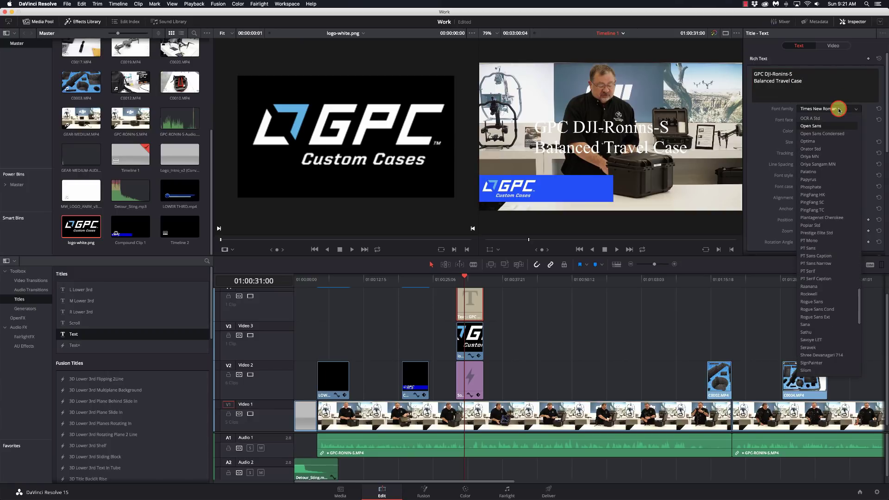
key("Return")
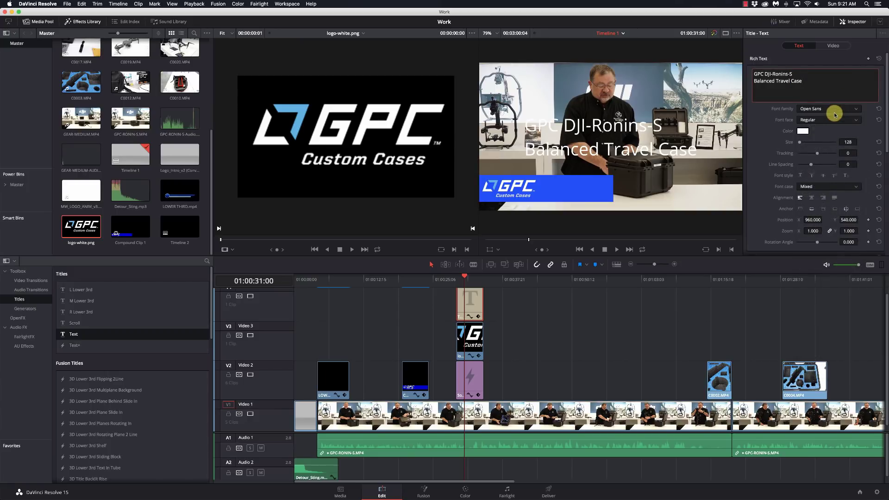
left_click(835, 118)
left_click(820, 152)
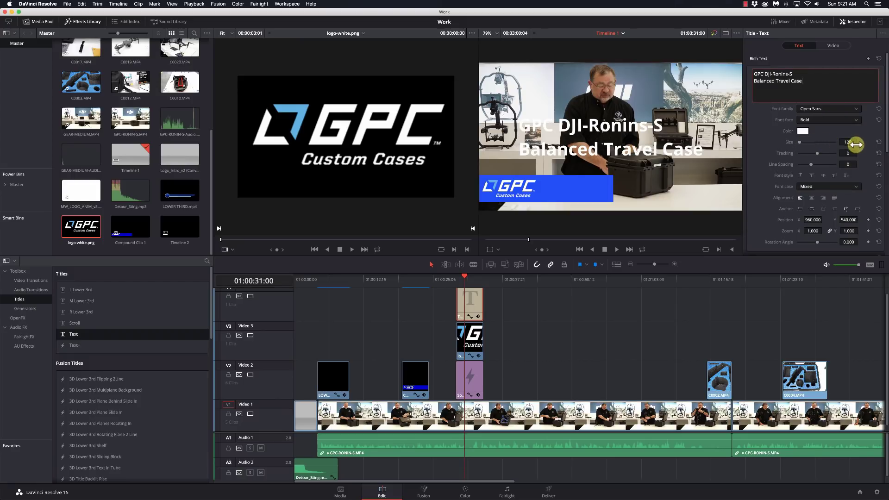
Shrink the title to size 61 and position it at 781, 168 beside the logo
left_click_drag(851, 142, 842, 164)
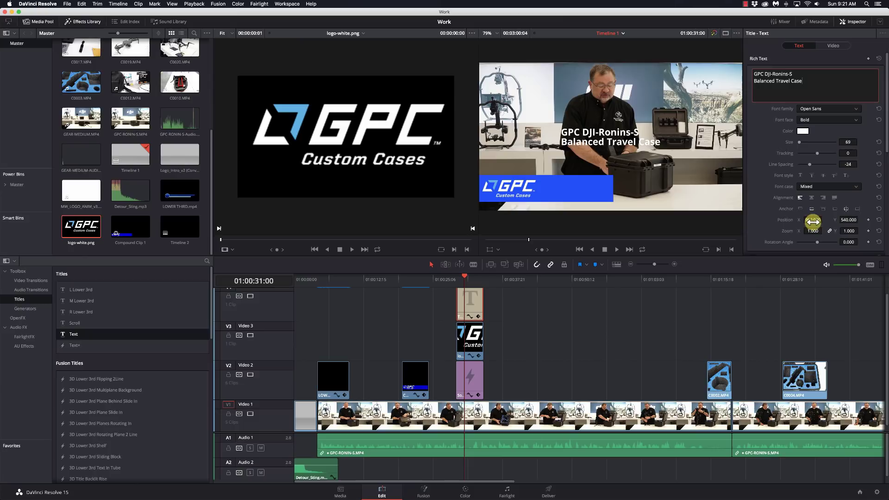
left_click_drag(814, 220, 754, 217)
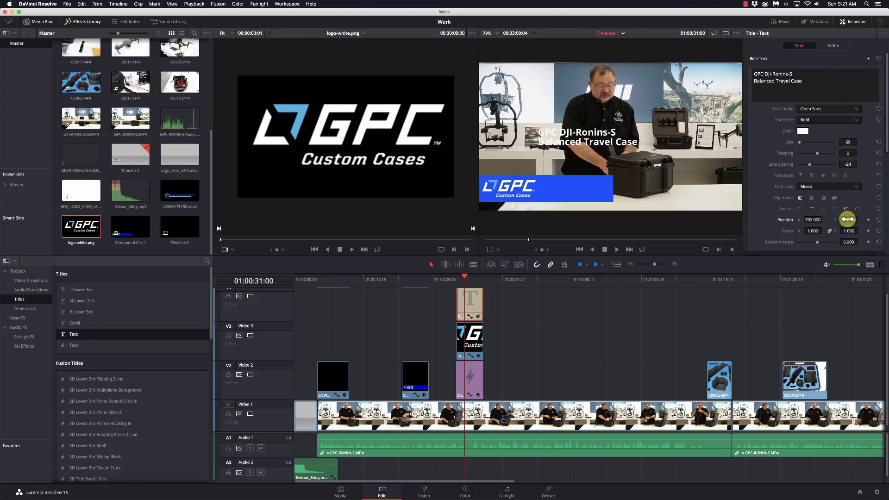
mouse_move(849, 219)
left_mouse_down()
mouse_move(712, 229)
mouse_move(851, 218)
left_mouse_up()
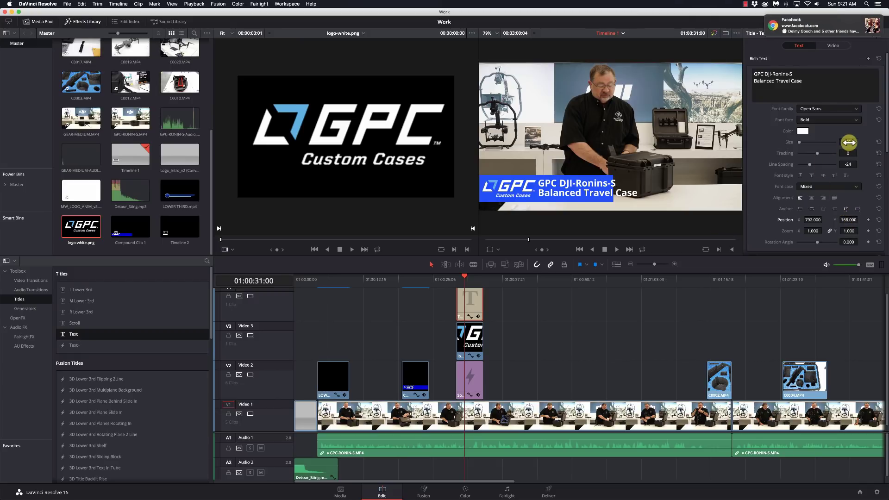
left_click_drag(848, 142, 846, 143)
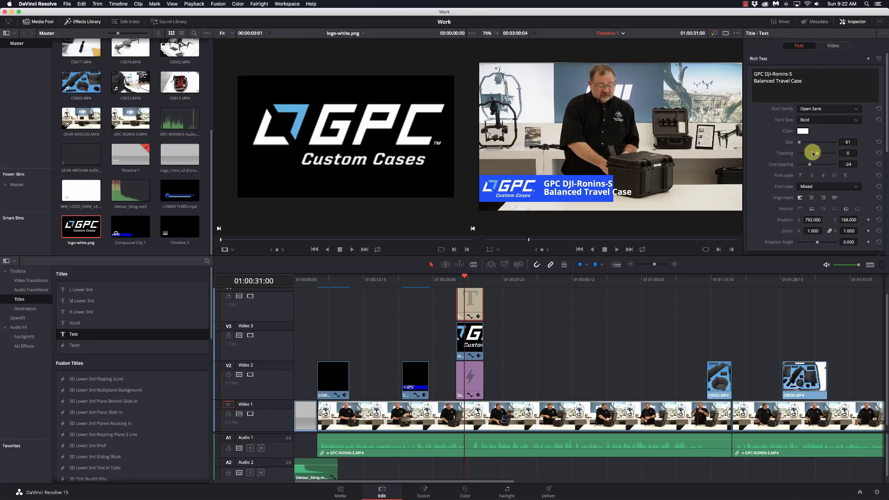
mouse_move(811, 220)
left_mouse_down()
mouse_move(797, 218)
mouse_move(811, 220)
left_mouse_up()
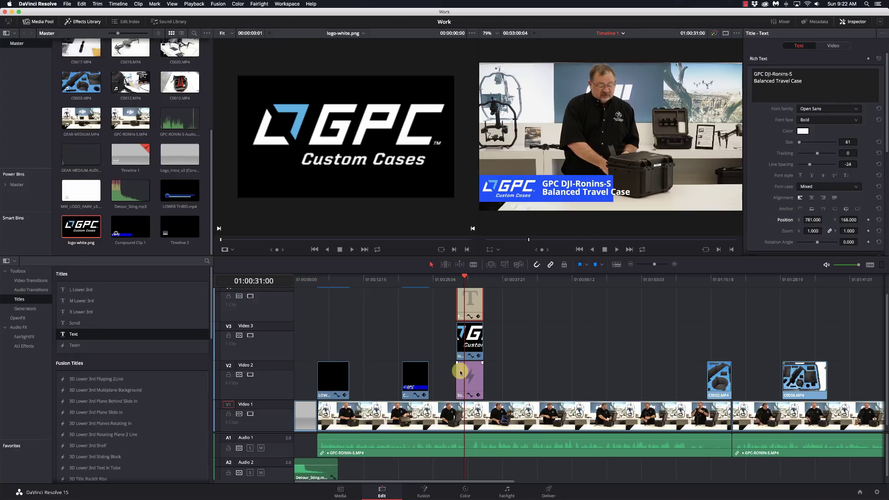
Resize the blue bar on V2 to zoom 0.670 × 0.170
left_click(473, 377)
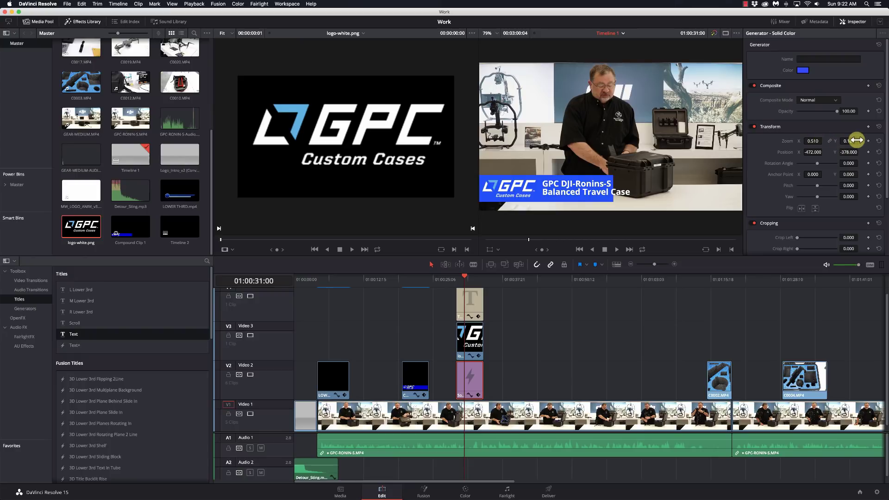
left_click_drag(851, 141, 824, 141)
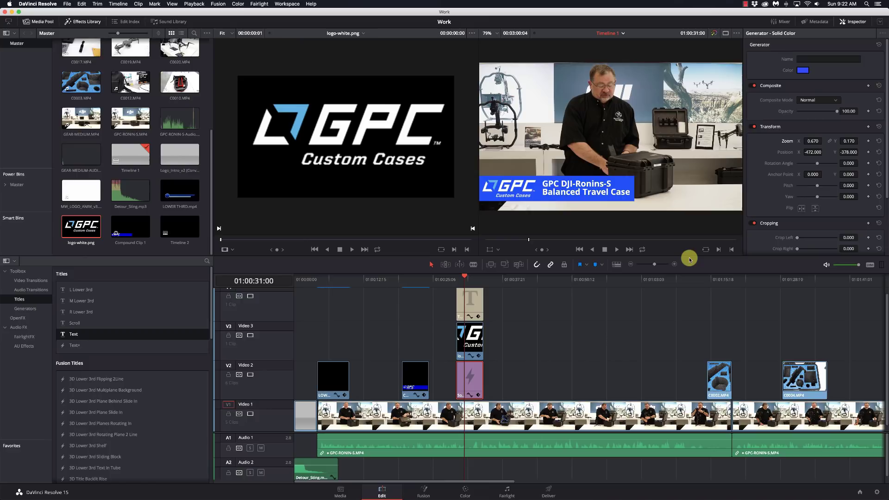
left_click(404, 280)
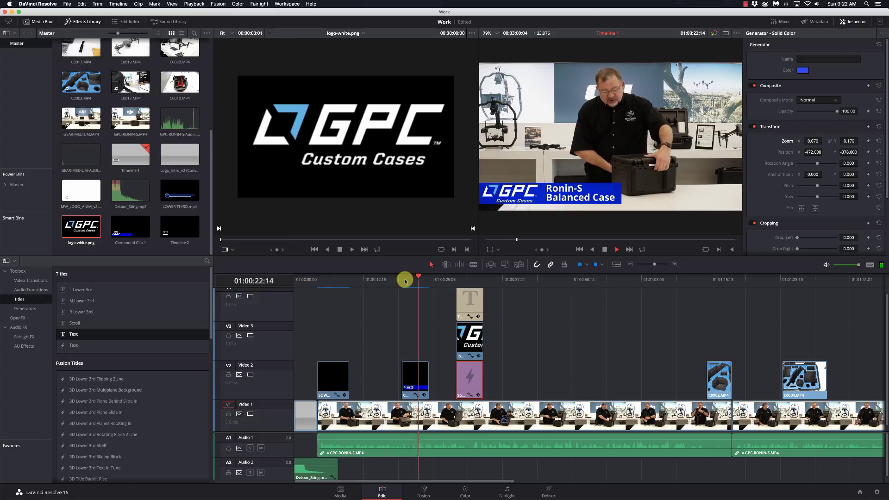
key("space")
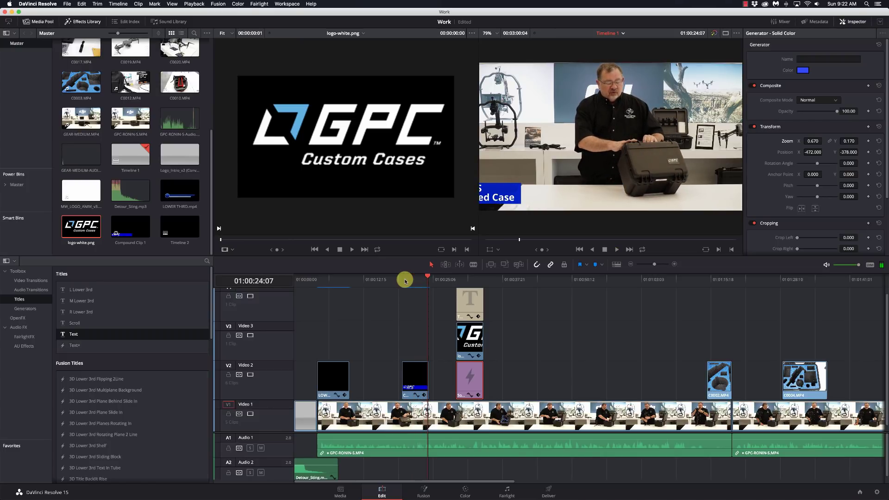
left_click(463, 279)
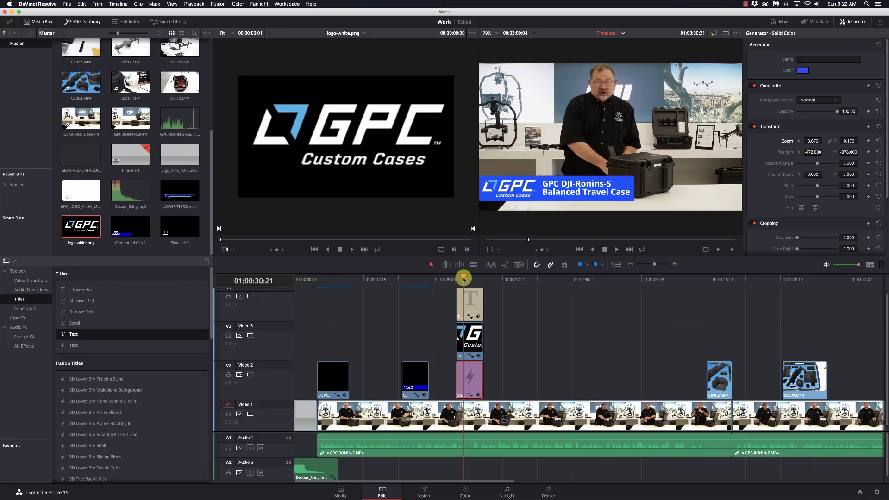
left_click(472, 307)
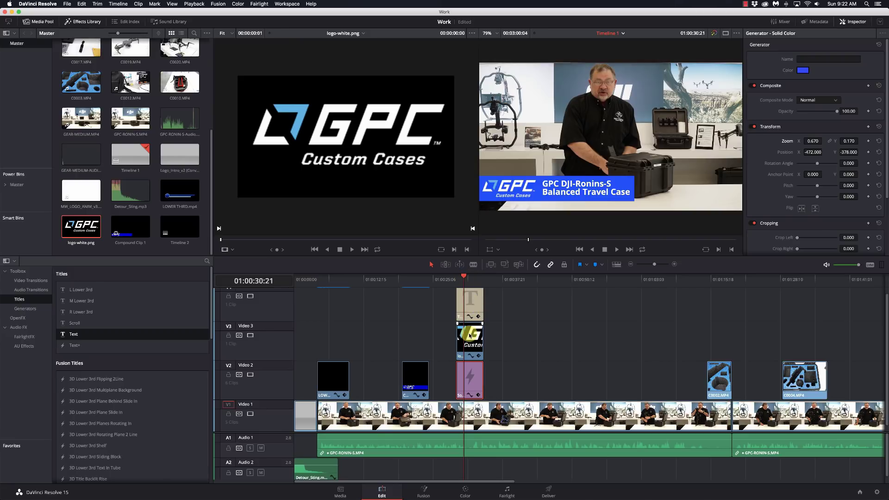
left_click(475, 345)
left_click(471, 312)
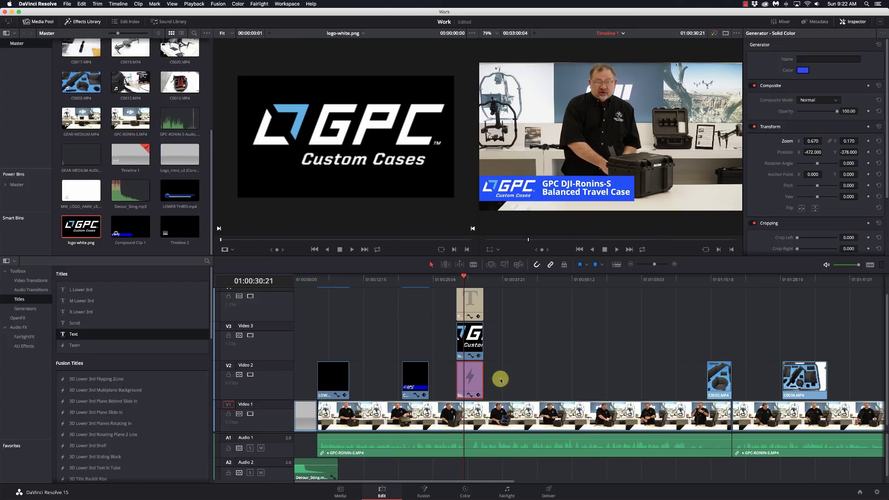
left_click_drag(493, 385, 468, 304)
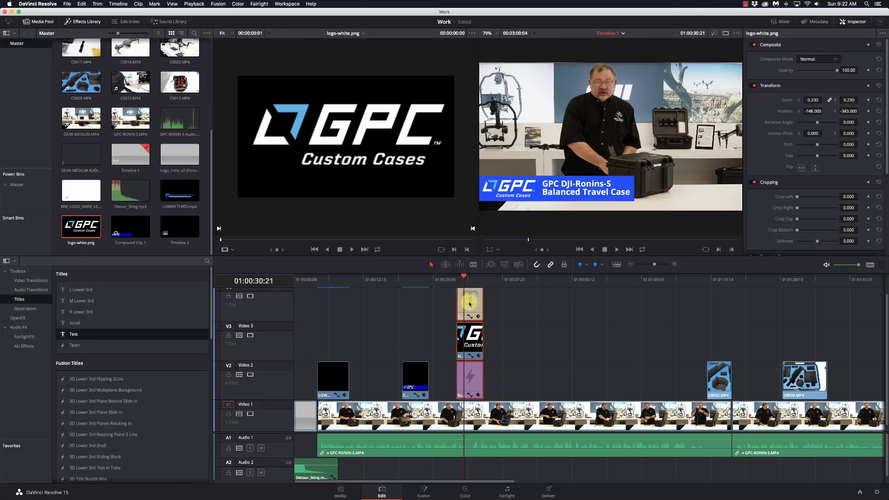
Merge the title, logo and blue bar into Compound Clip 2 and open it in Fusion
right_click(470, 303)
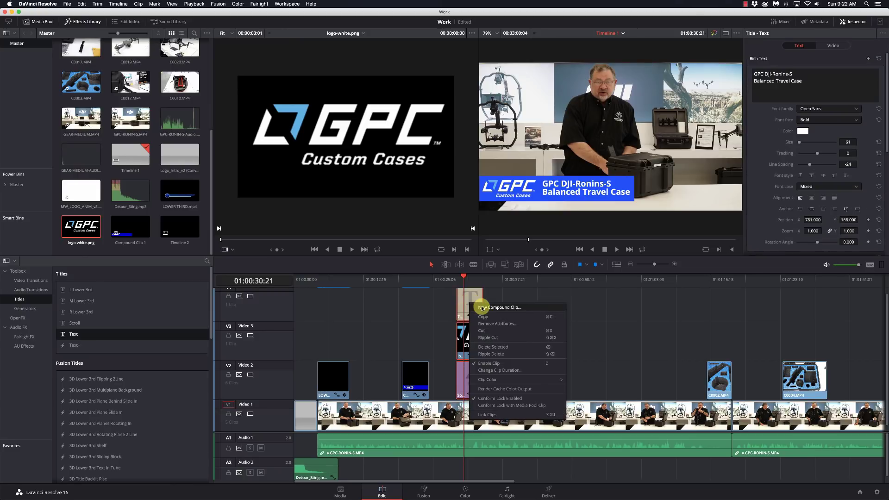
left_click(482, 308)
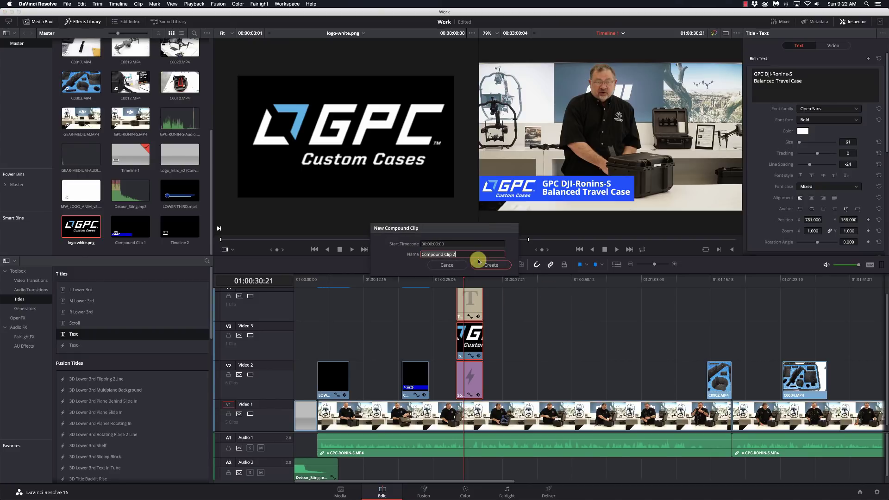
left_click(502, 265)
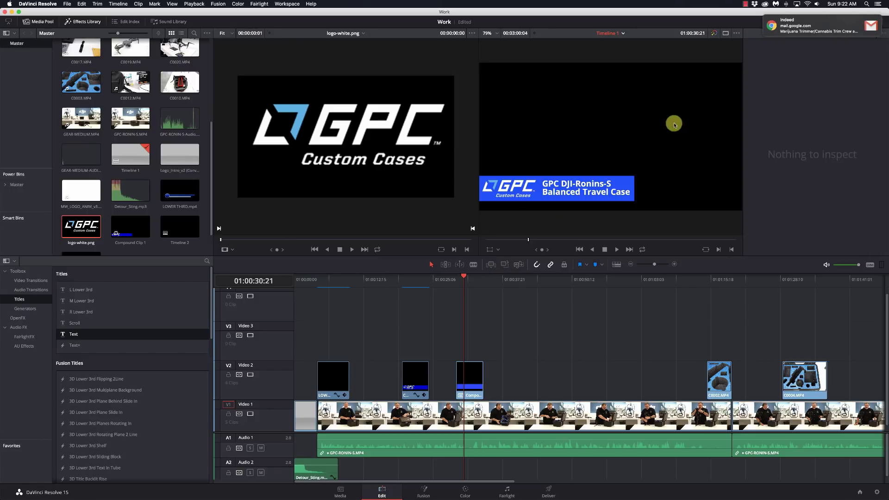
left_click(468, 372)
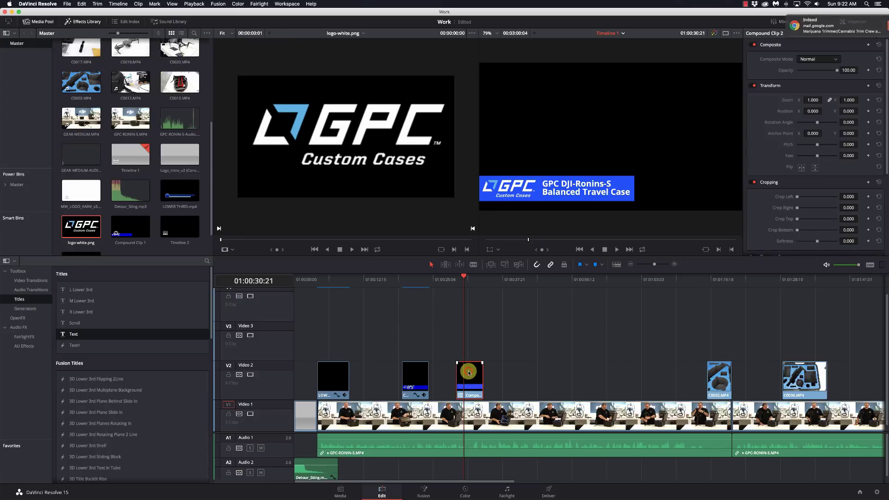
left_click(423, 494)
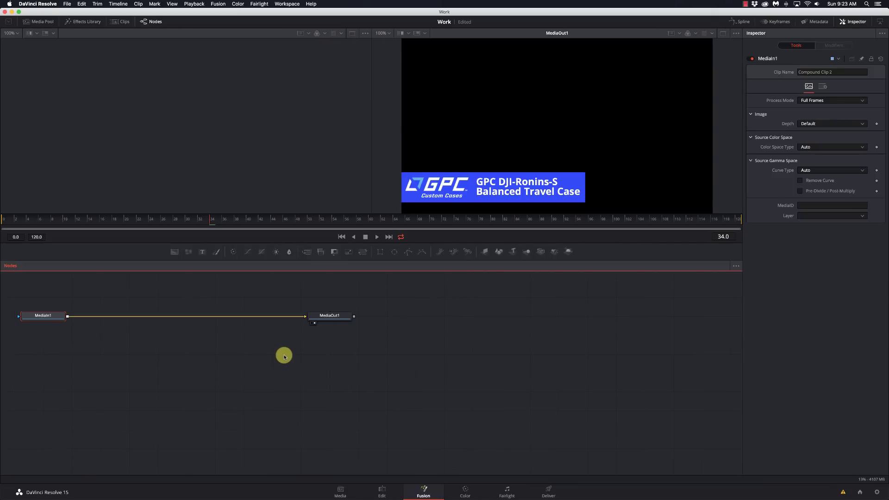
Insert a Luma Keyer between MediaIn1 and MediaOut1 via the 'luma' tool search
key("shift+space")
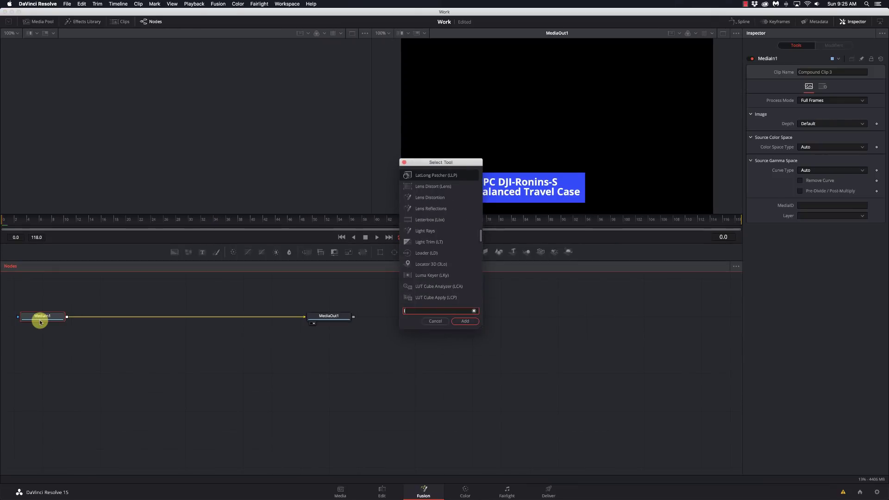
type("luma")
key("Return")
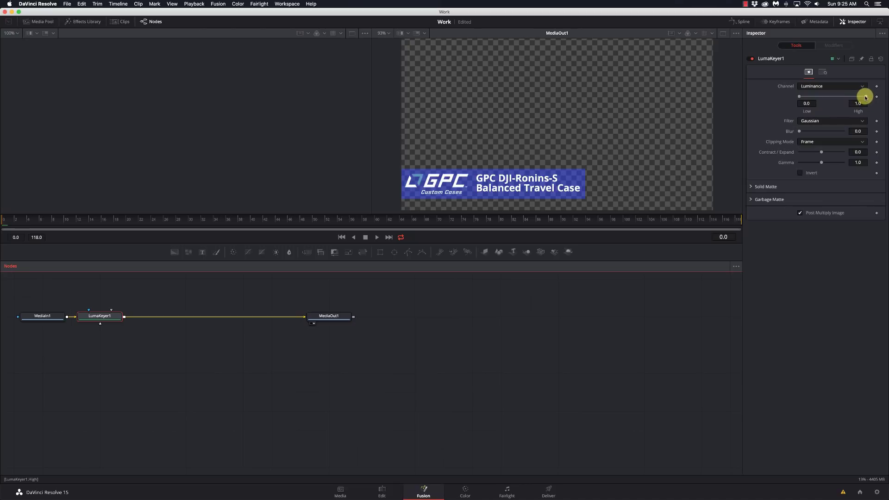
Set the Luma Keyer High threshold to about 0.706, keeping Low at 0.0
mouse_move(866, 97)
left_mouse_down()
mouse_move(803, 97)
mouse_move(875, 99)
mouse_move(815, 97)
mouse_move(848, 98)
left_mouse_up()
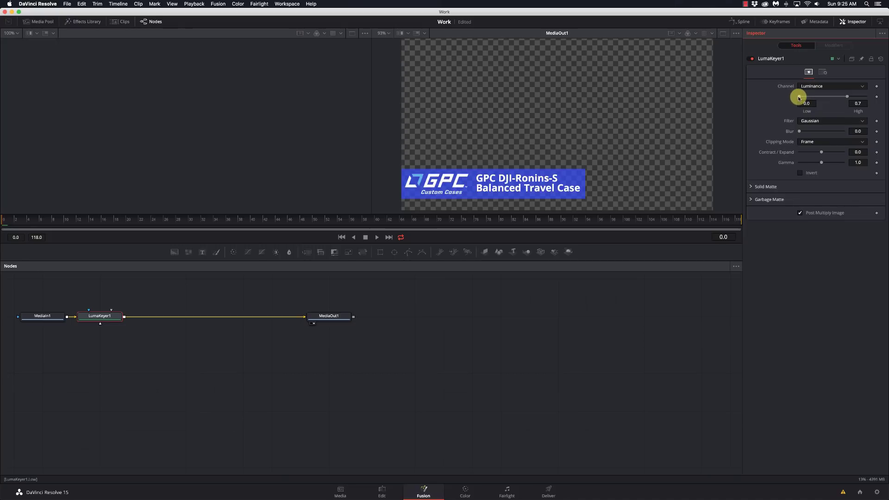
mouse_move(800, 97)
left_mouse_down()
mouse_move(846, 104)
mouse_move(790, 99)
left_mouse_up()
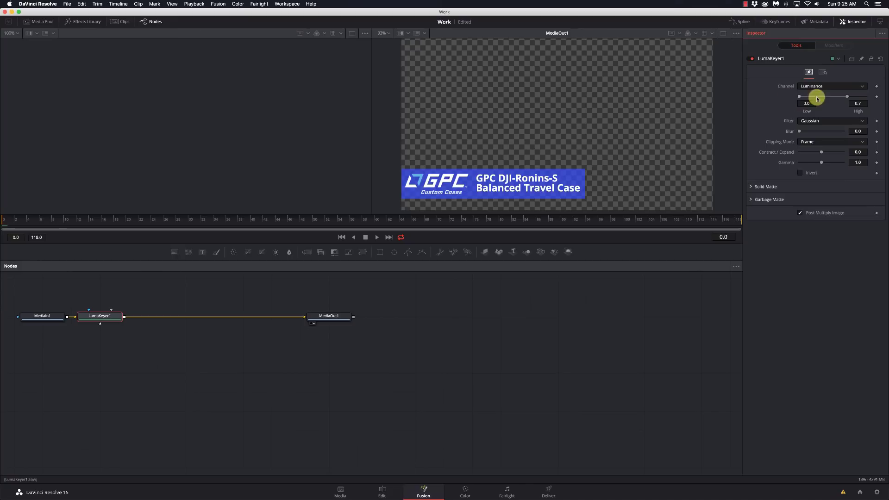
left_click_drag(849, 97, 850, 98)
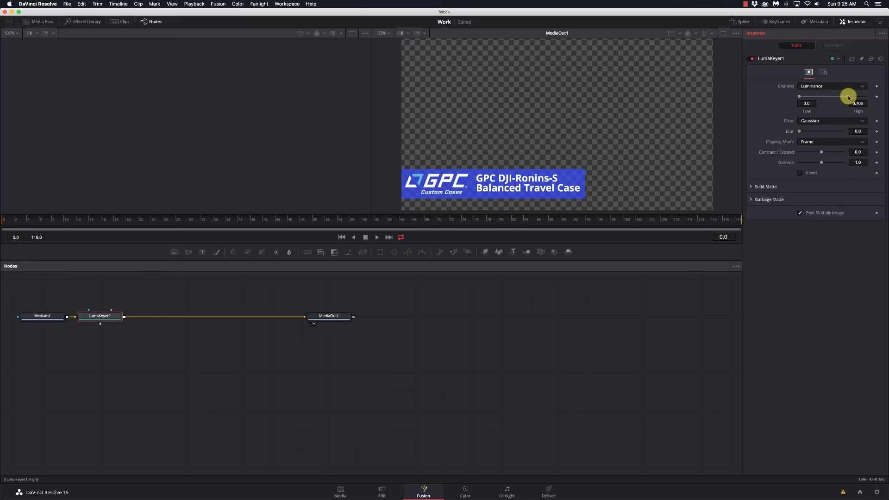
Return to the Edit page and zoom the timeline out to show all lower thirds
left_click(378, 490)
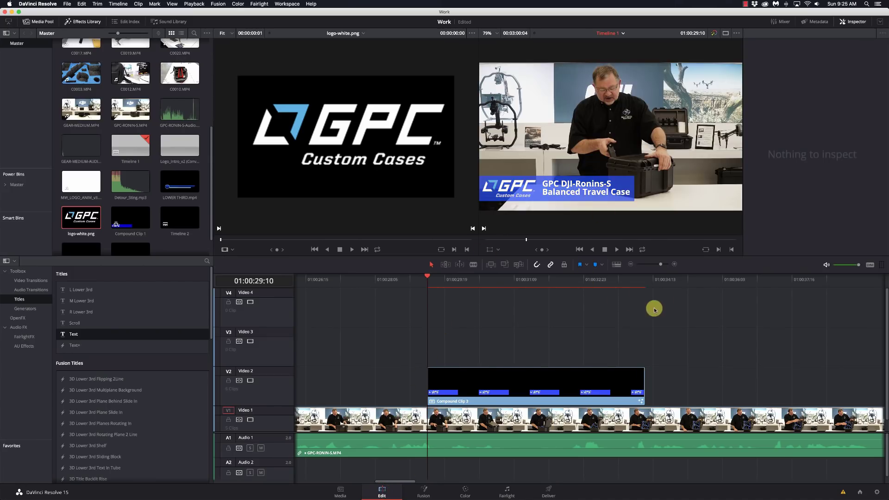
left_click(630, 264)
left_click(630, 263)
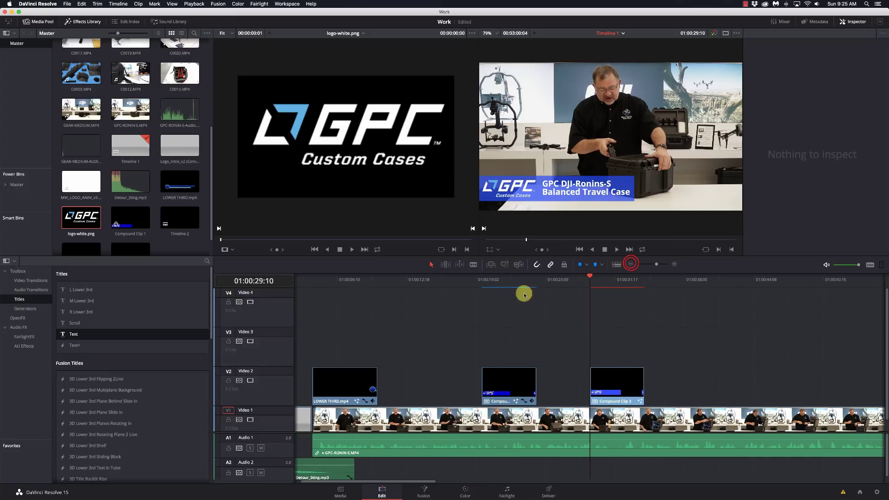
Scrub through the Ronin-S and new GPC DJI-Ronins-S lower thirds on the timeline
left_click(500, 280)
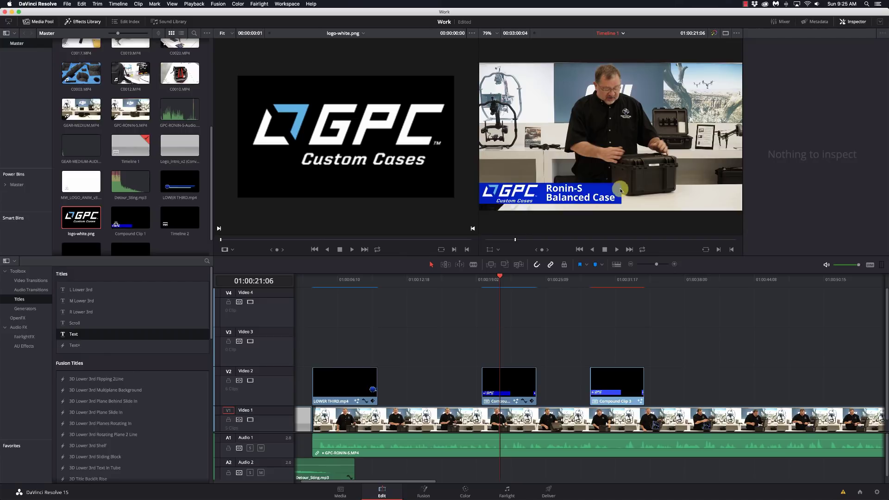
left_click(611, 284)
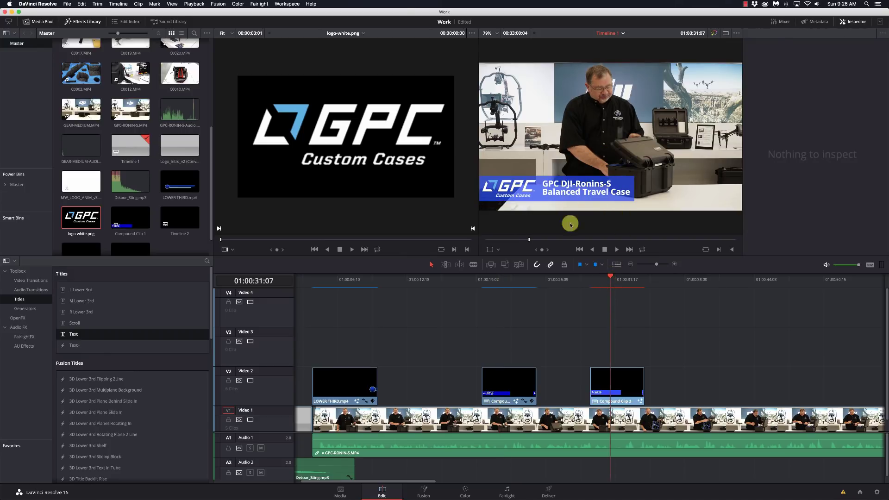
left_click(593, 279)
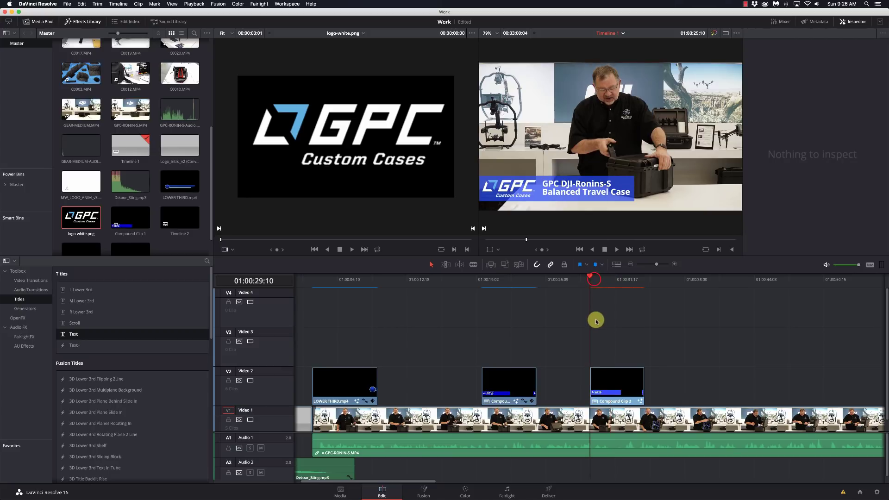
scroll(595, 319, "right", 5)
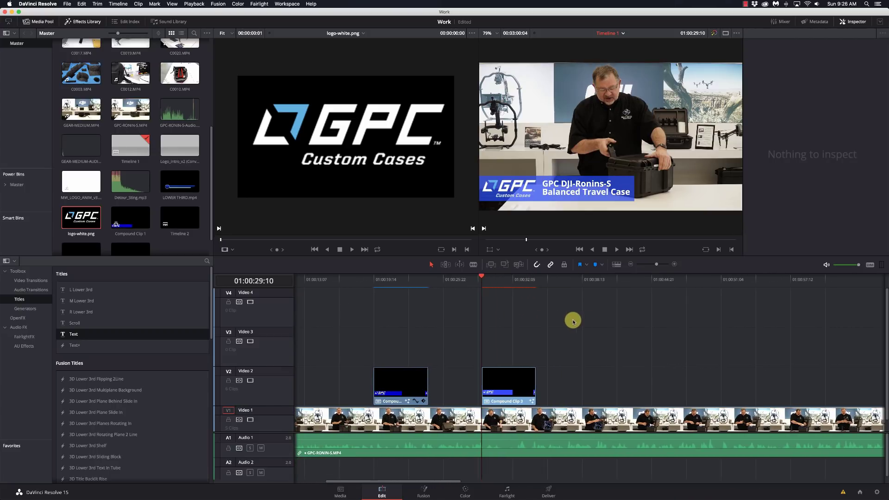
left_click_drag(377, 284, 418, 285)
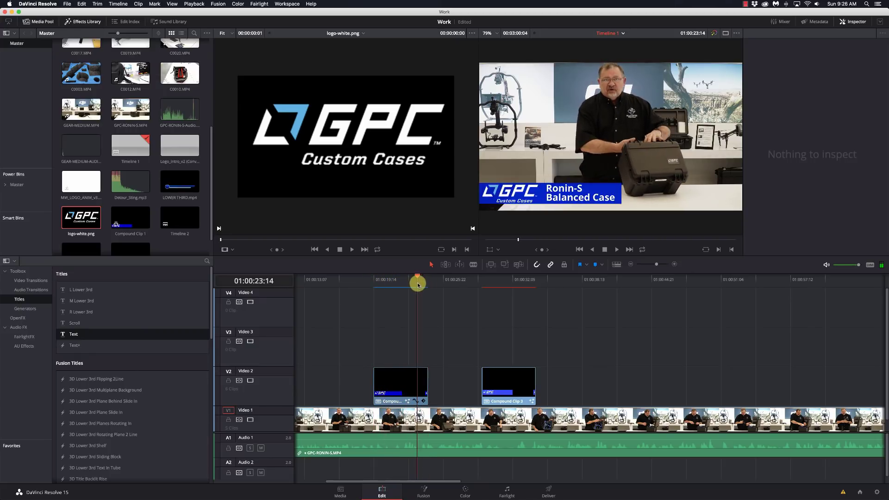
On Compound Clip 3's first frame, keyframe Position with X pushed off-screen left
left_click(482, 281)
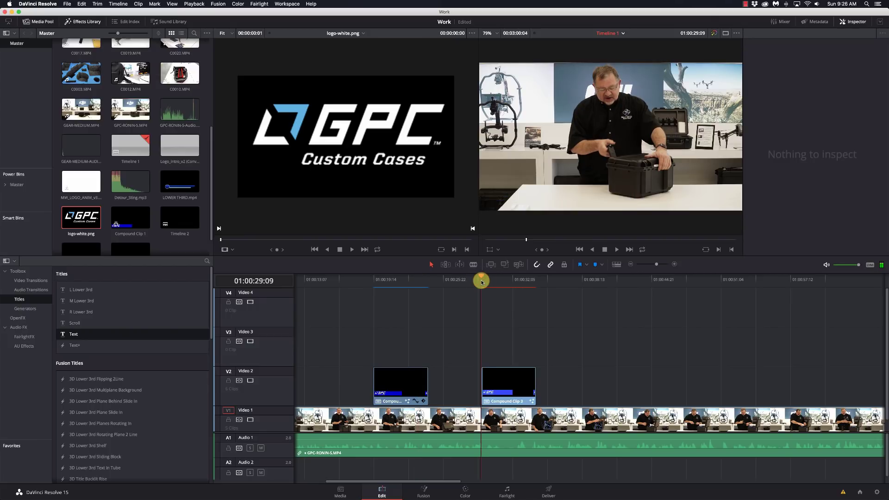
left_click(505, 384)
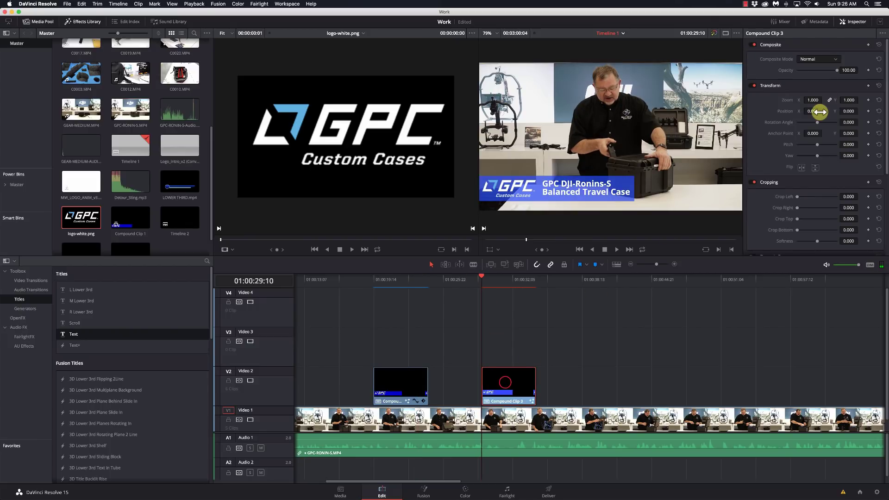
left_click(869, 111)
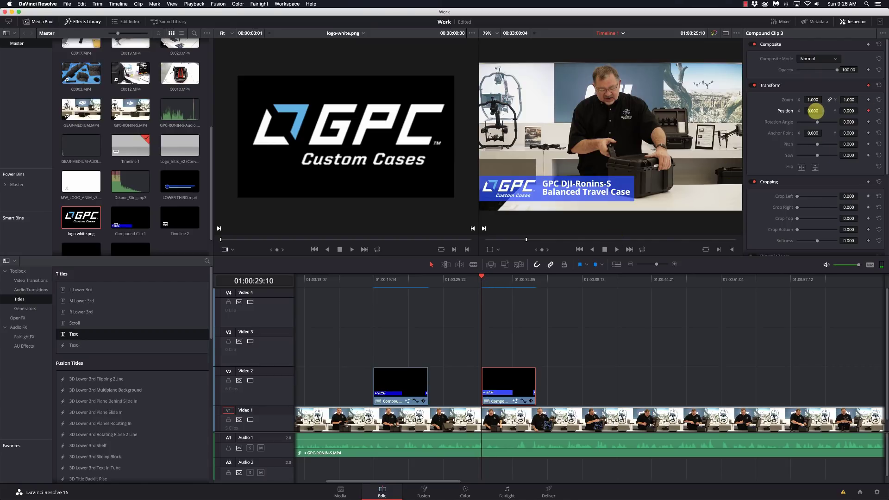
mouse_move(814, 111)
left_mouse_down()
mouse_move(672, 119)
mouse_move(424, 110)
mouse_move(816, 111)
left_mouse_up()
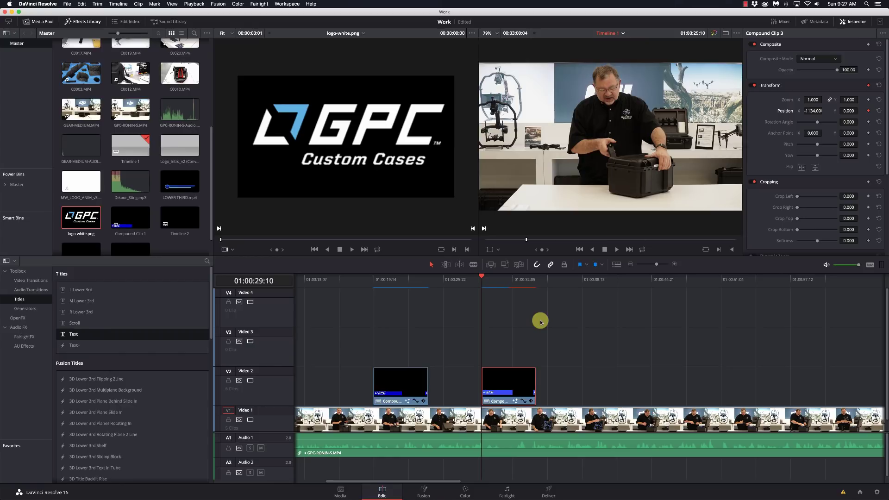
A few frames later, keyframe Position X back at 0, then preview the slide-in
key("Right")
key("Right")
key("Right")
key("Right")
key("Right")
key("Right")
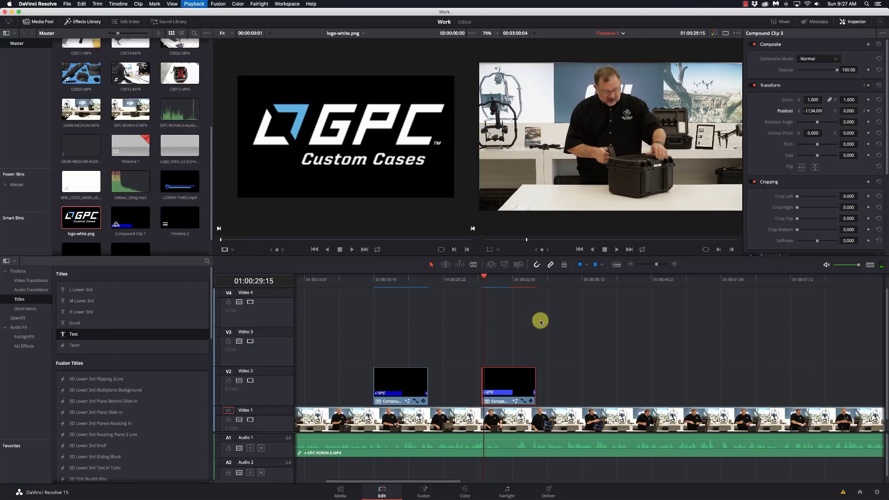
key("Right")
key("Right")
key("Right")
key("Right")
key("Right")
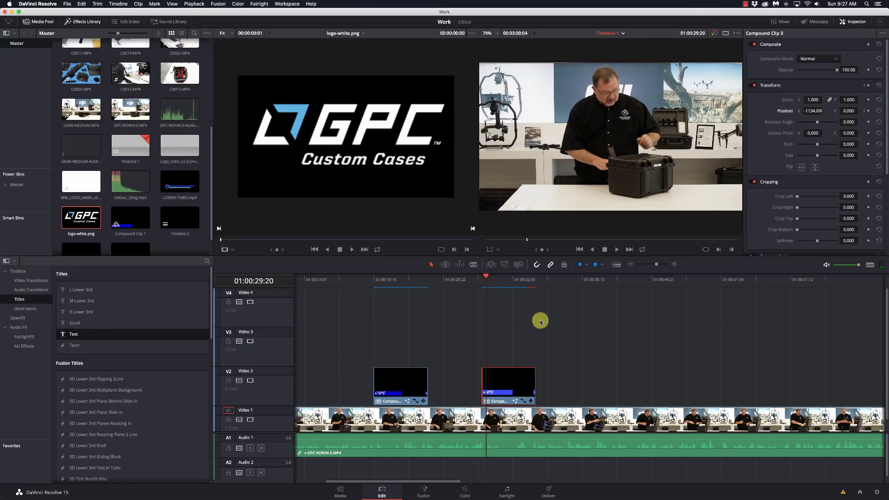
key("Right")
key("Right")
key("Right")
key("Right")
key("Right")
key("Right")
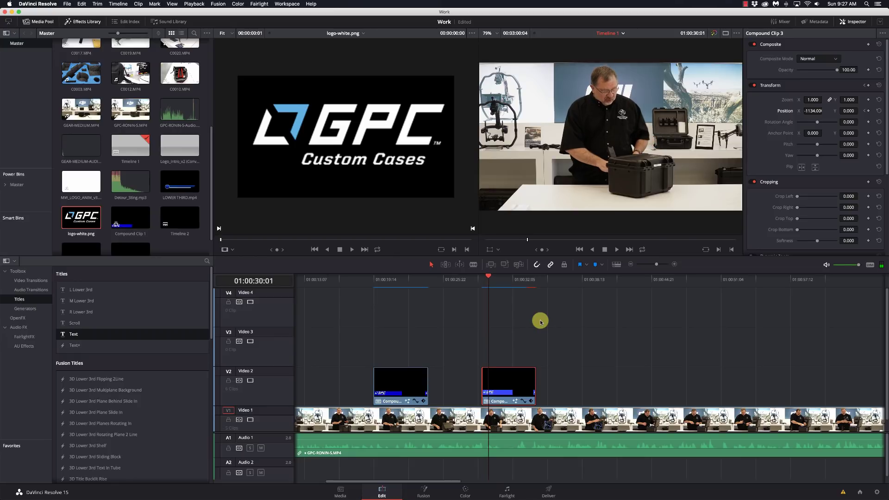
key("Right")
key("Right")
key("Right")
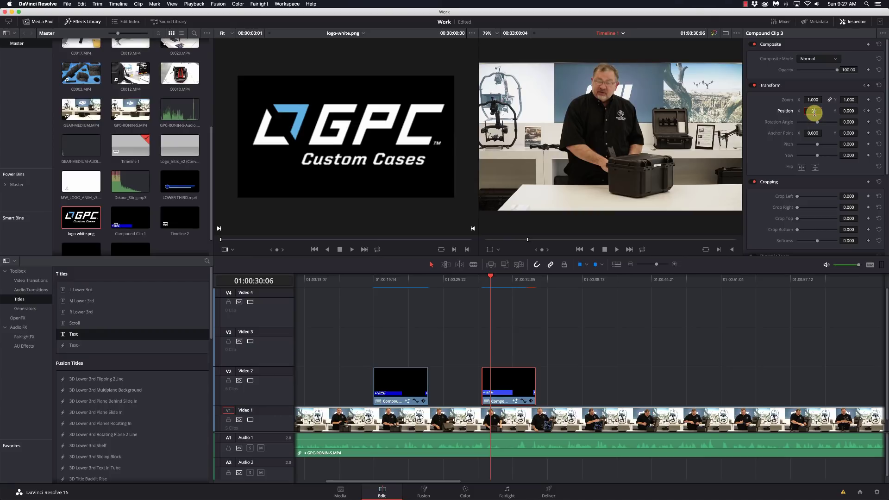
key("Return")
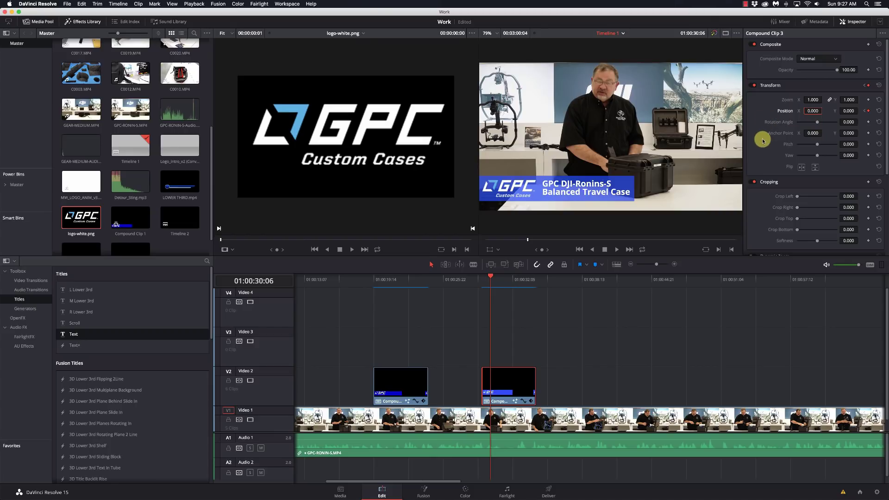
left_click(485, 282)
left_click_drag(485, 282, 534, 283)
A few frames before the clip's end, add a Position keyframe so the lower third holds
left_click(535, 282)
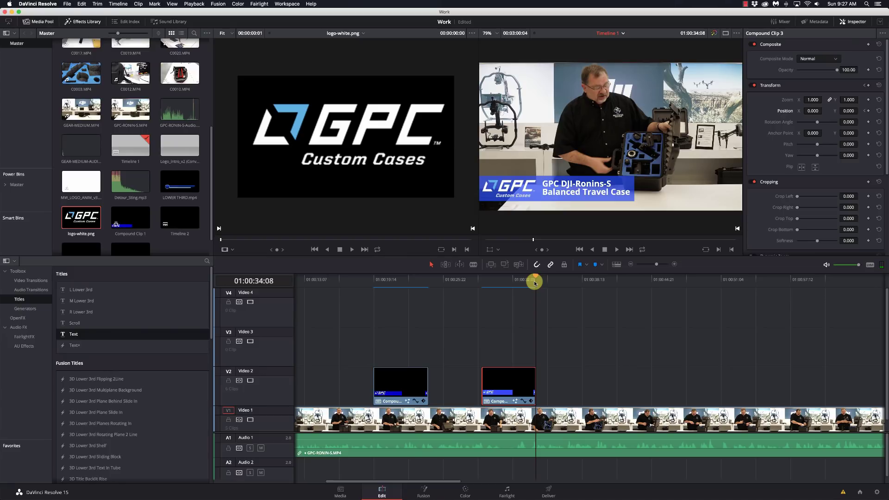
key("Left")
key("Left")
key("Left")
key("Left")
key("Left")
key("Left")
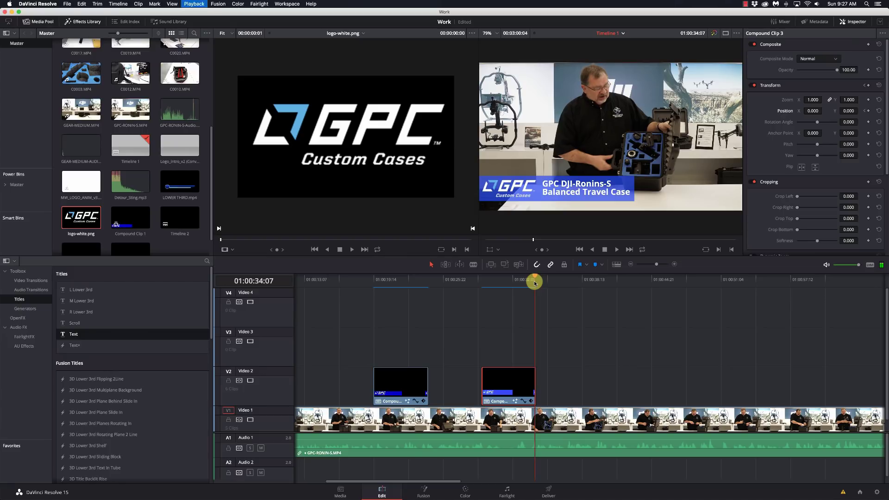
key("Left")
key("Left")
key("Left")
key("Left")
key("Left")
key("Left")
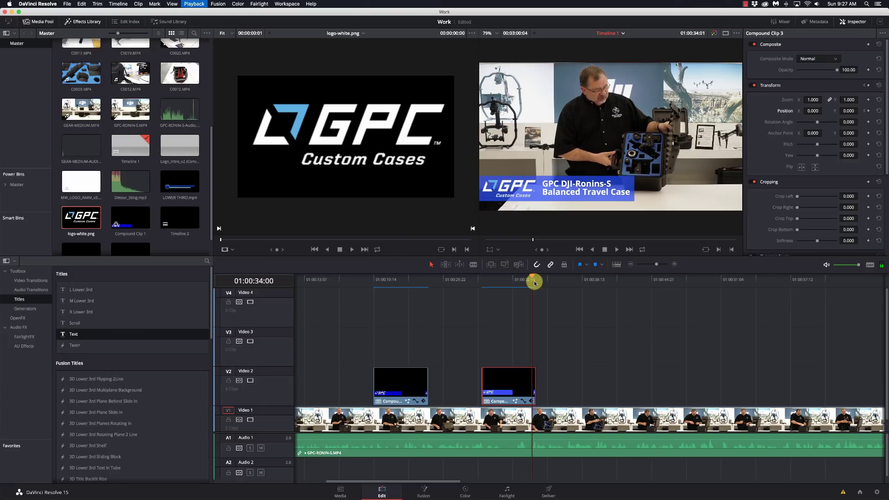
key("Left")
key("Left")
key("Left")
key("Left")
key("Left")
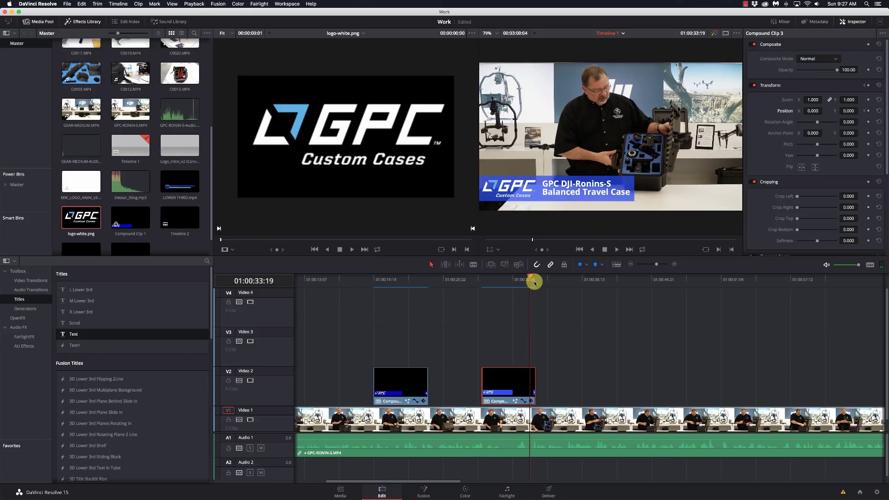
key("Left")
key("Left")
key("Left")
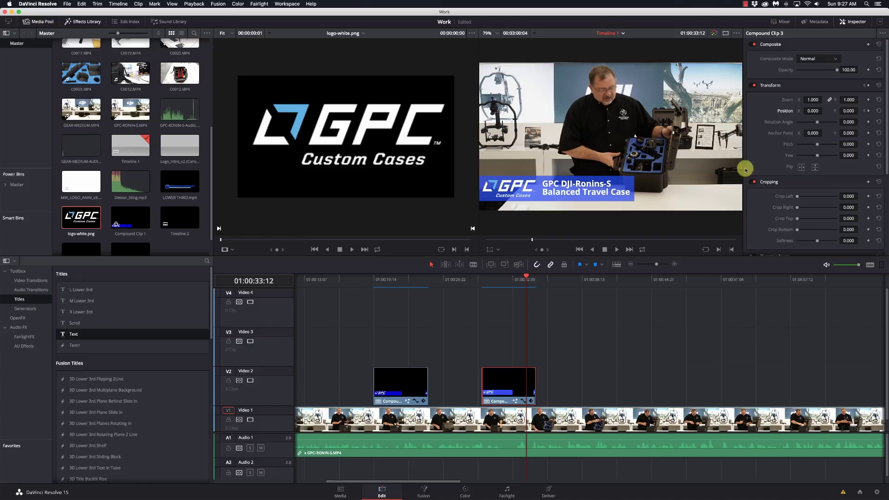
scroll(871, 112, "down", 1)
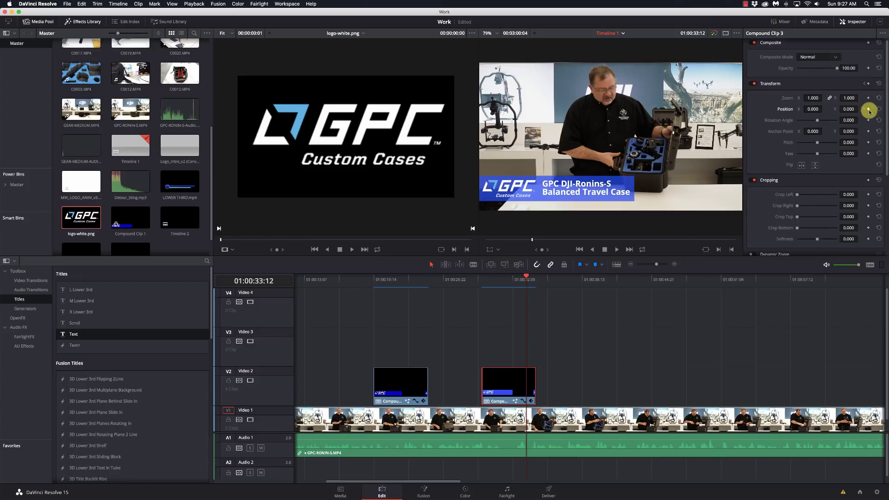
left_click(870, 110)
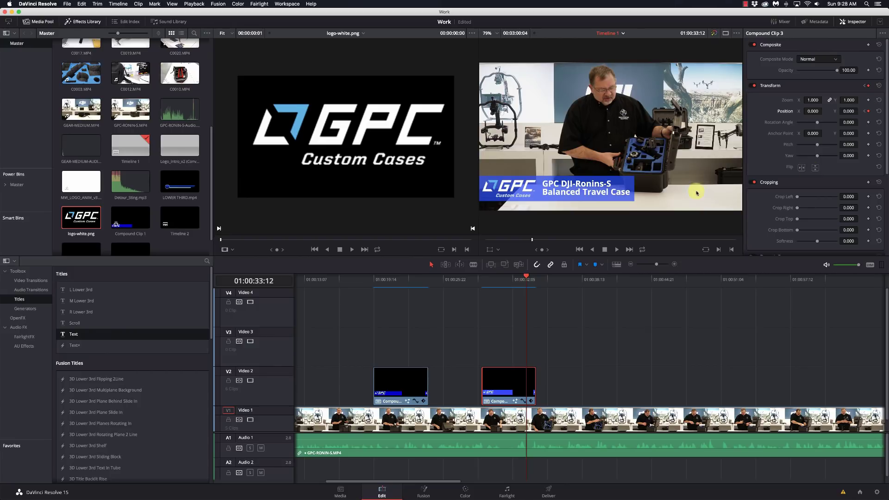
Compare the clip's last frame with the starting X offset value
left_click(534, 284)
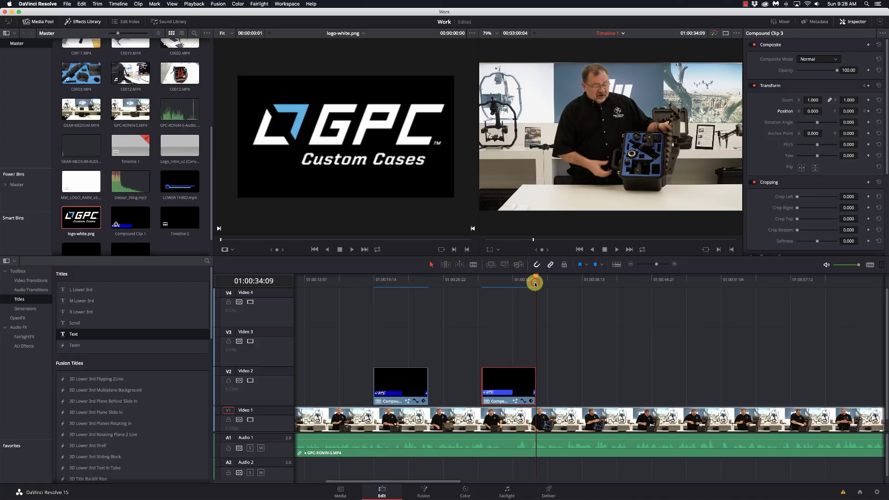
key("Left")
key("Right")
key("Left")
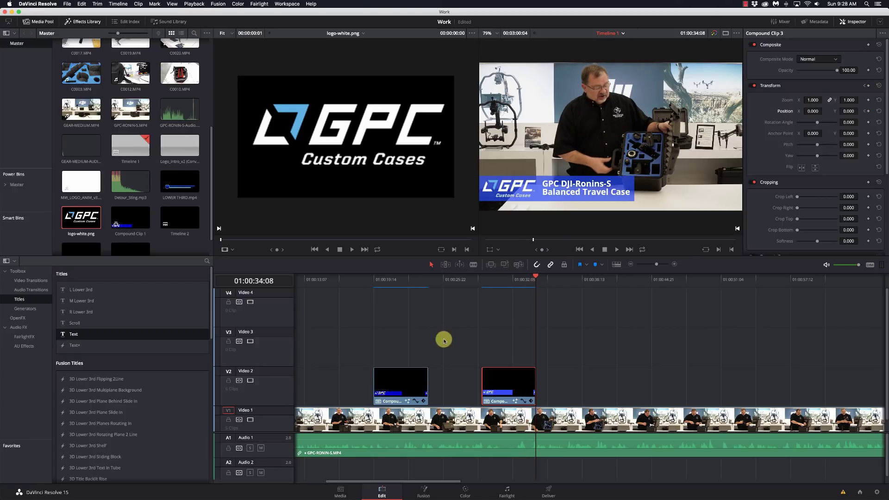
left_click(484, 284)
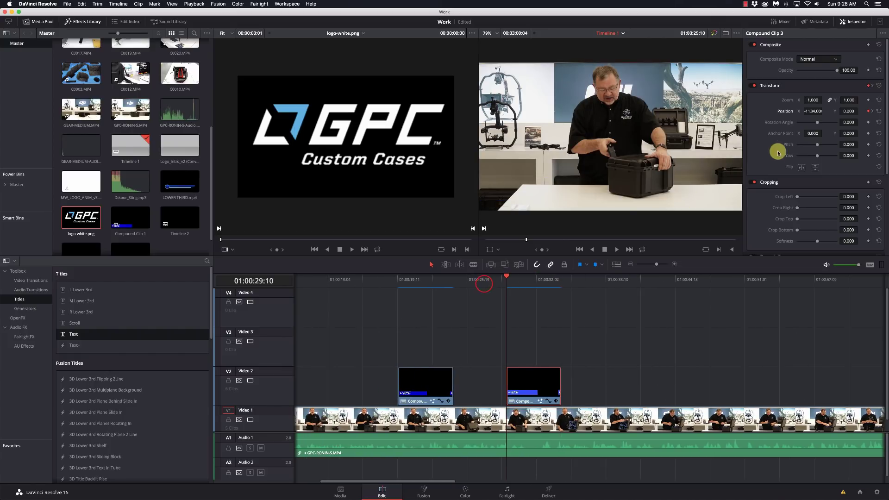
left_click(814, 111)
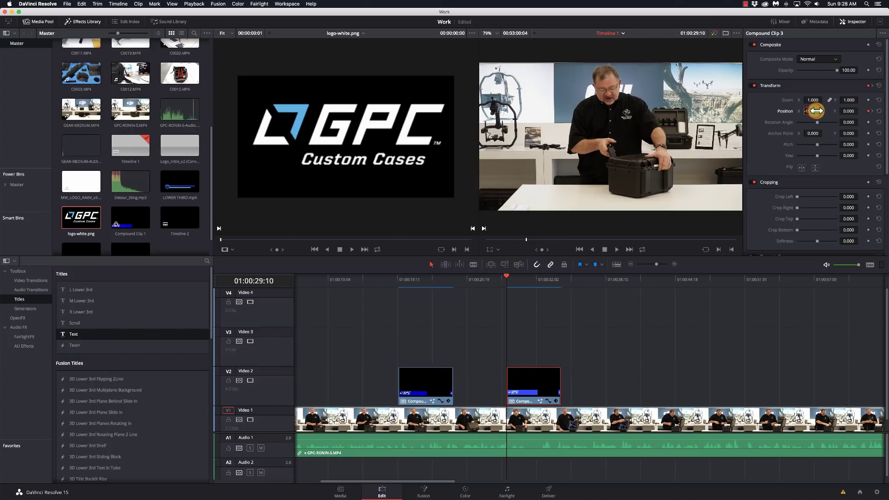
left_click(561, 283)
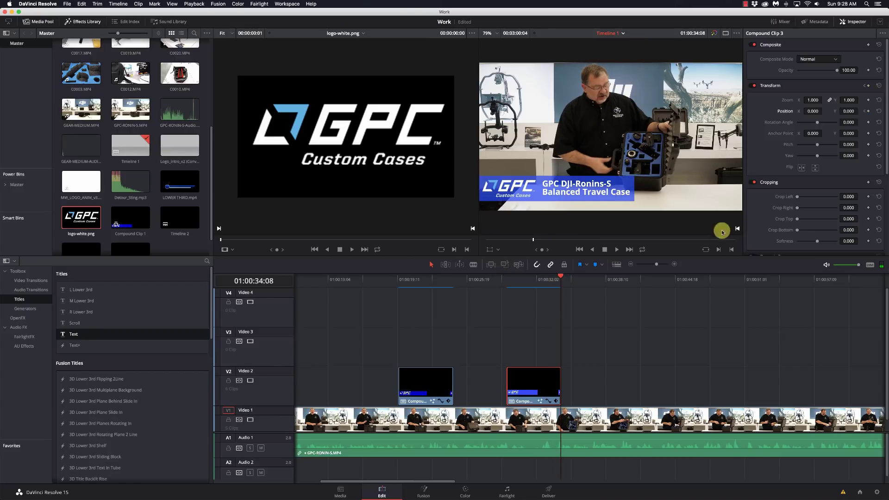
On the last frame, set Position X to -1134, matching the entry offset
left_click(812, 111)
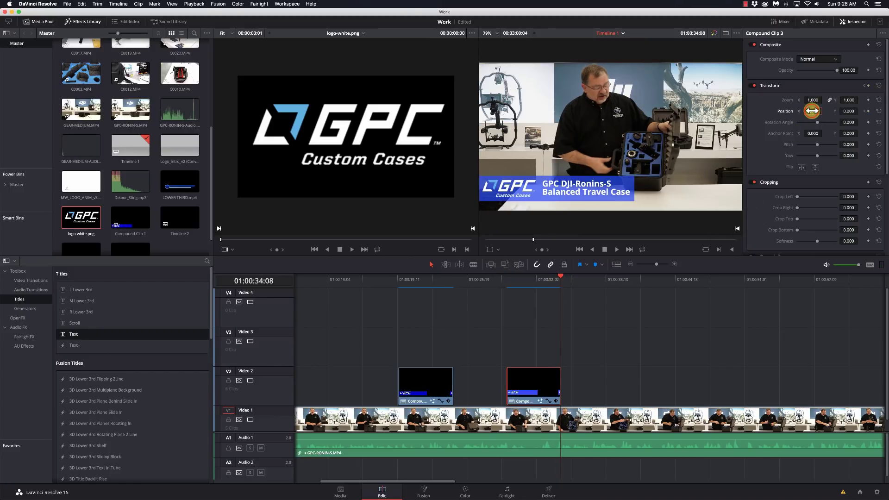
type("-2000")
key("Return")
left_click(812, 111)
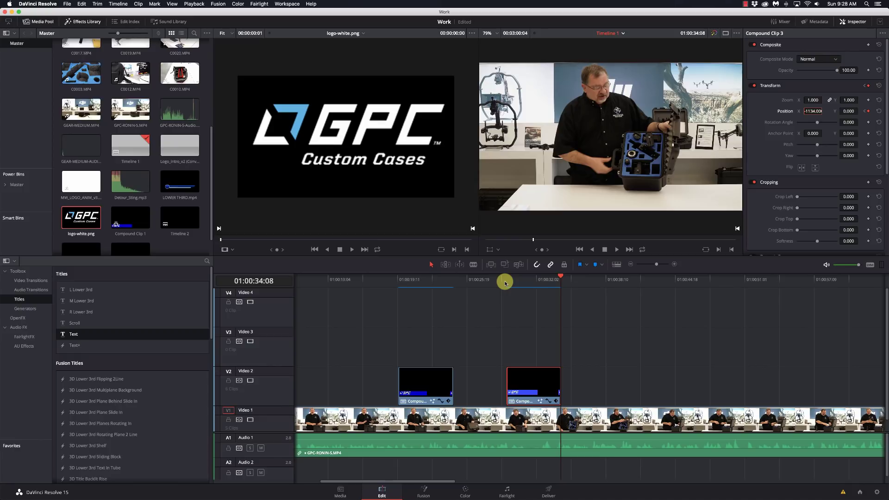
left_click(505, 283)
key("space")
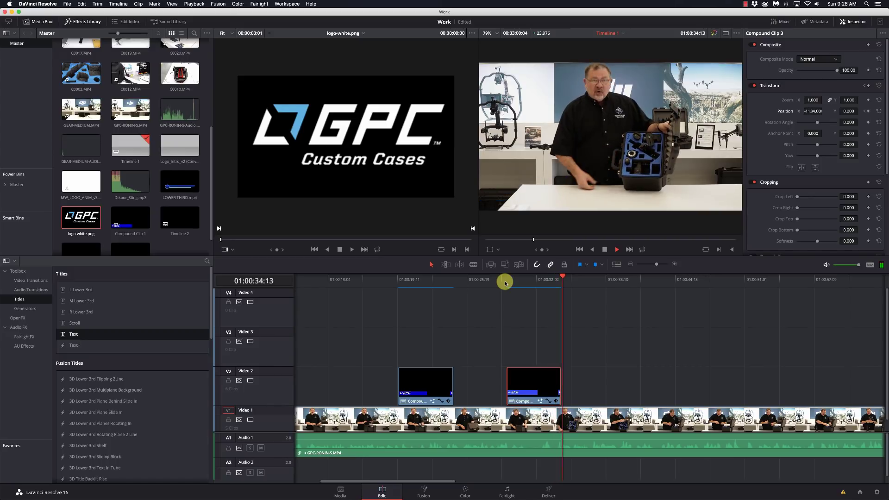
key("space")
left_click(528, 286)
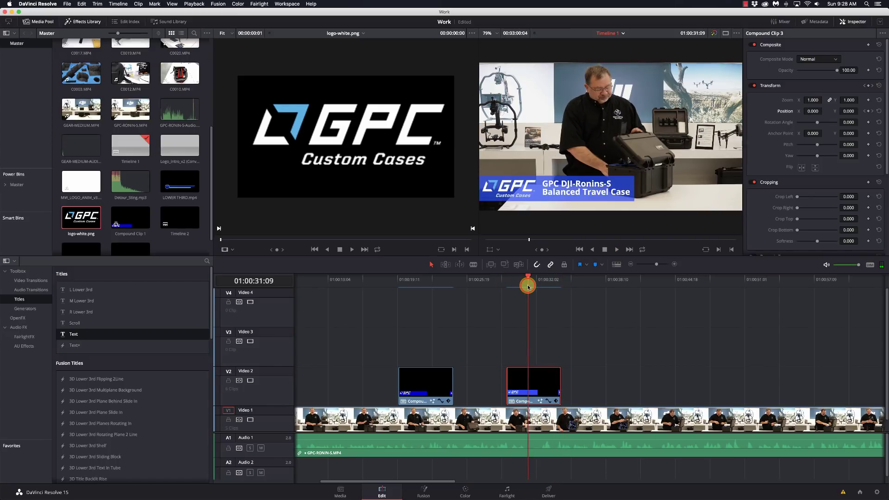